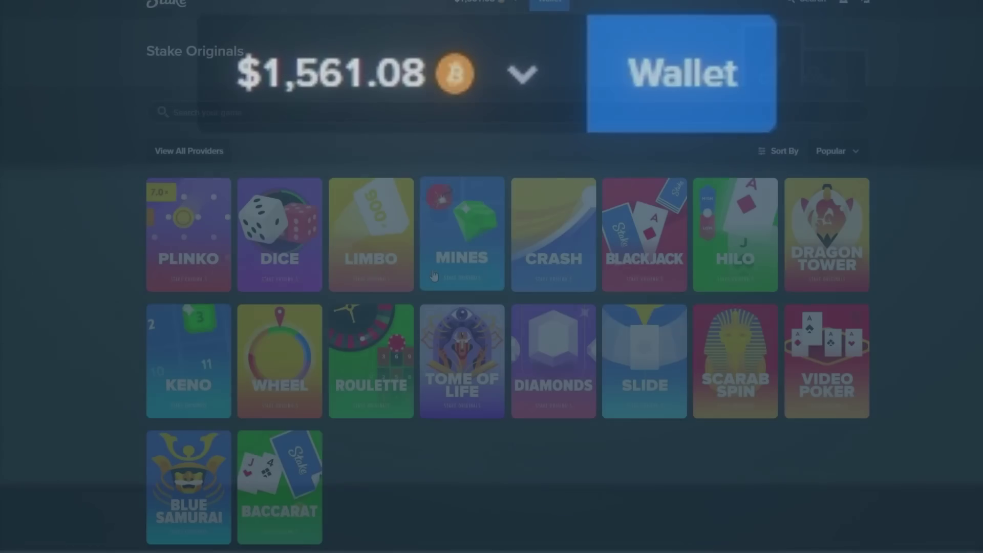
- Load the Mines game from the Stake Originals row
click(460, 230)
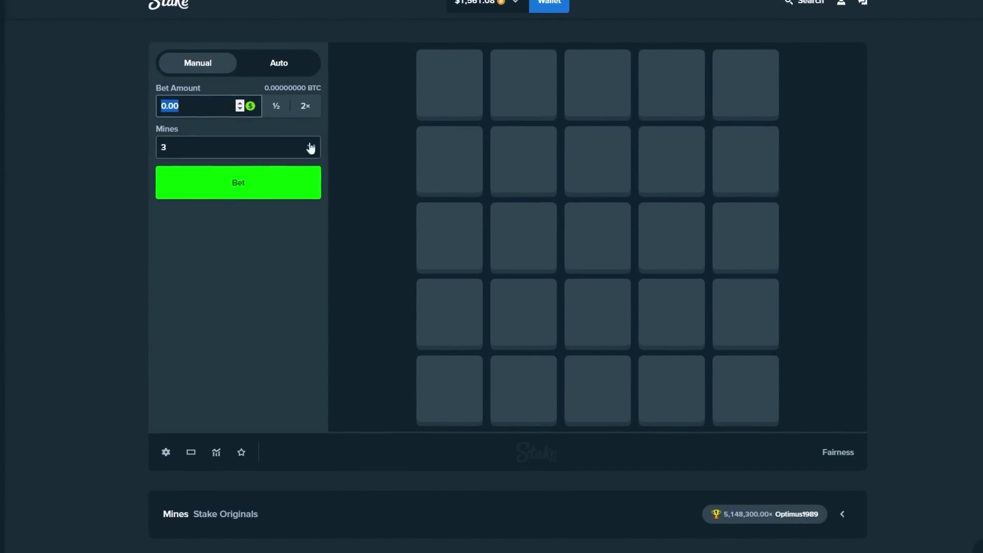
- With live stats open, play a 50 bet at 5 mines and cash out at 2.00×
click(216, 452)
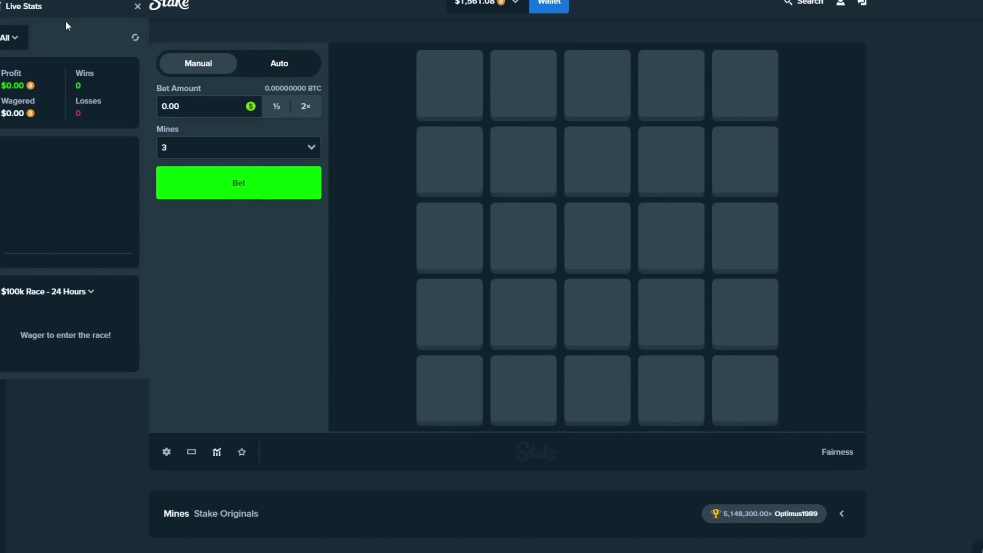
drag(69, 9, 69, 33)
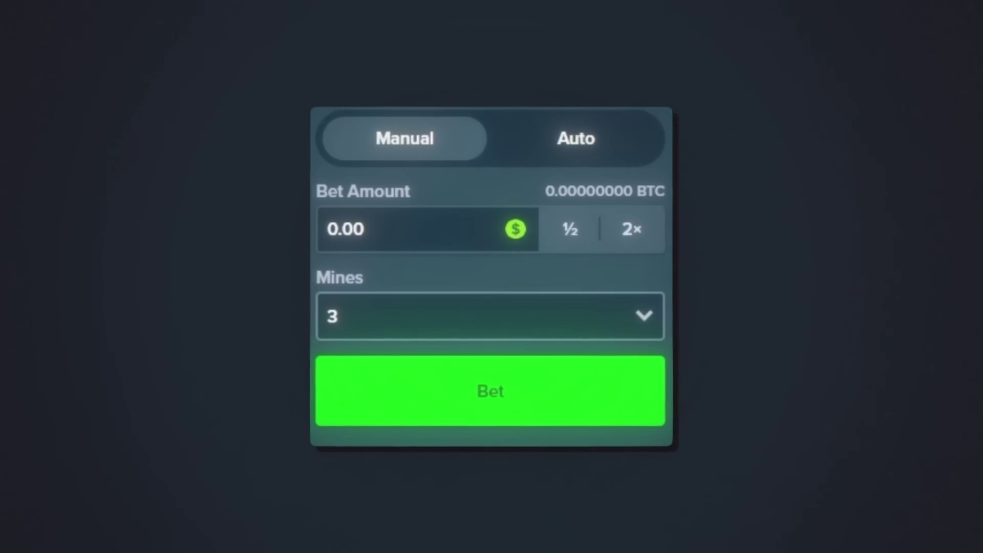
double_click(366, 238)
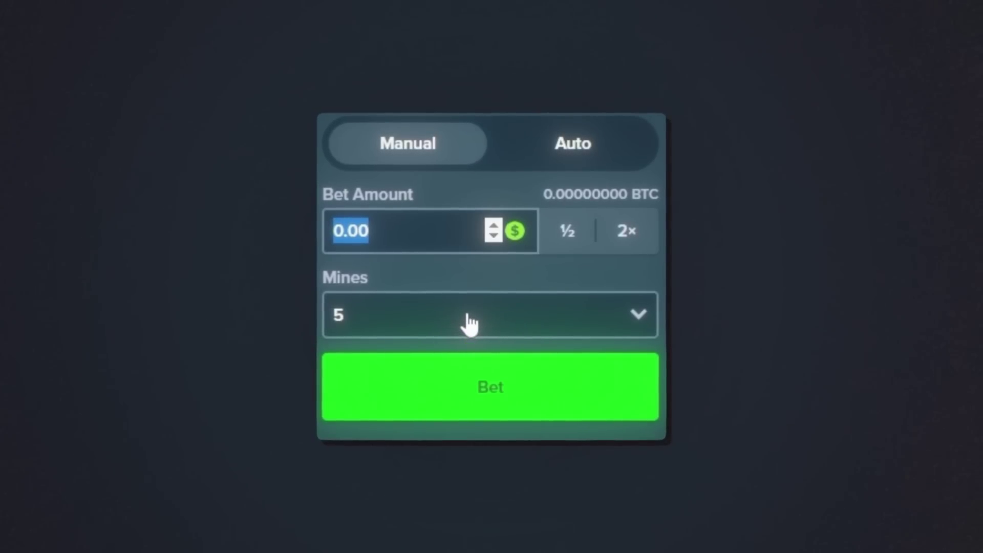
text(50)
click(396, 403)
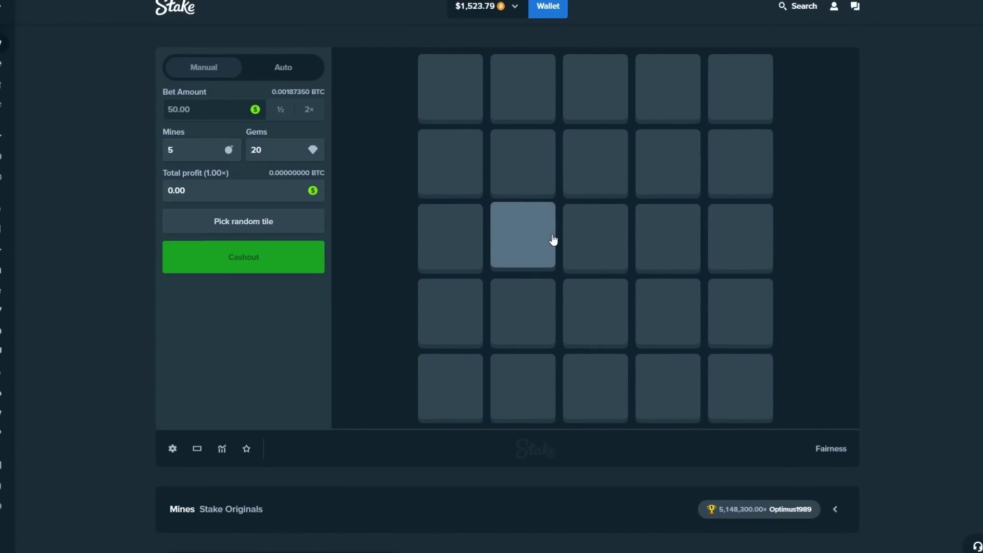
click(666, 235)
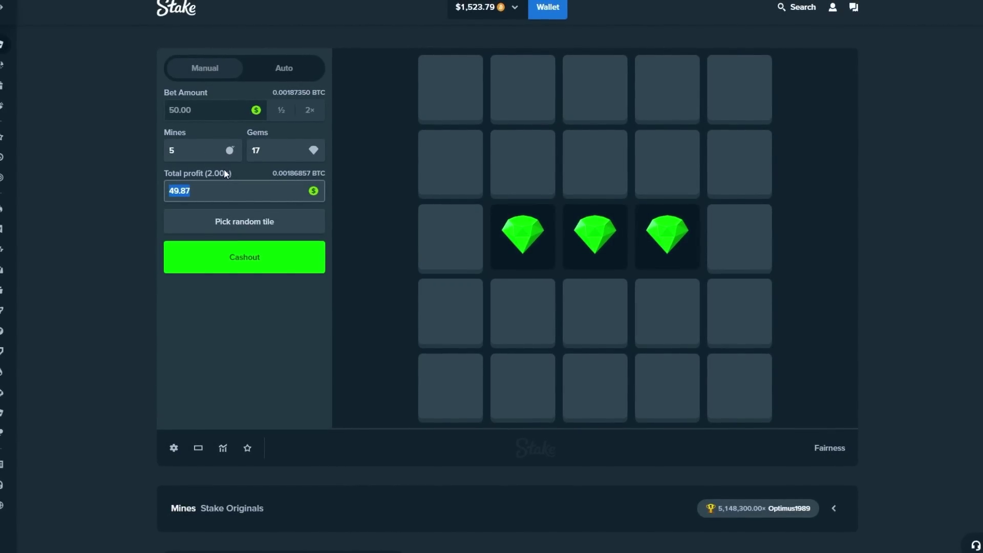
click(240, 254)
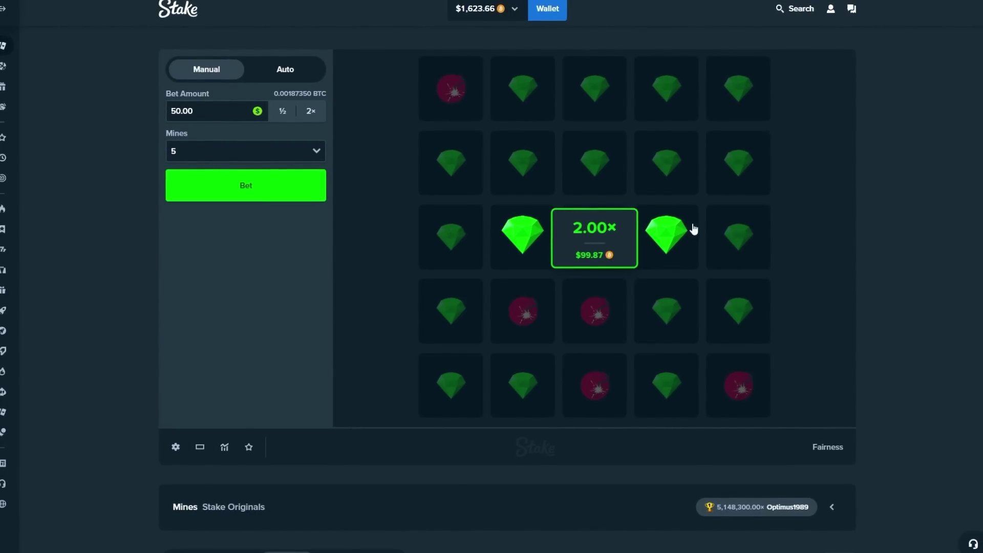
- Replay the 50 bet, reveal three middle-row gems, and cash out at 2.00×
click(301, 190)
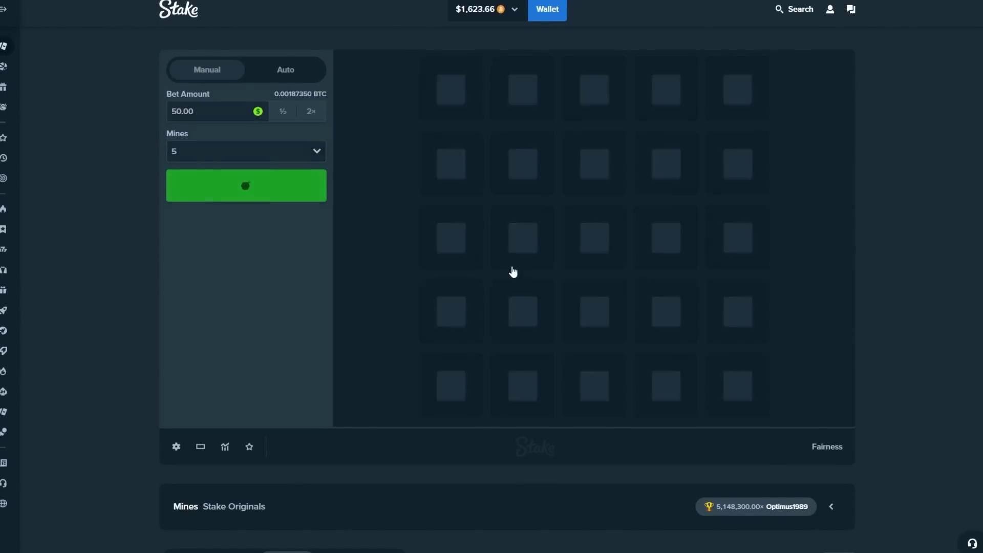
click(513, 265)
click(586, 255)
click(654, 253)
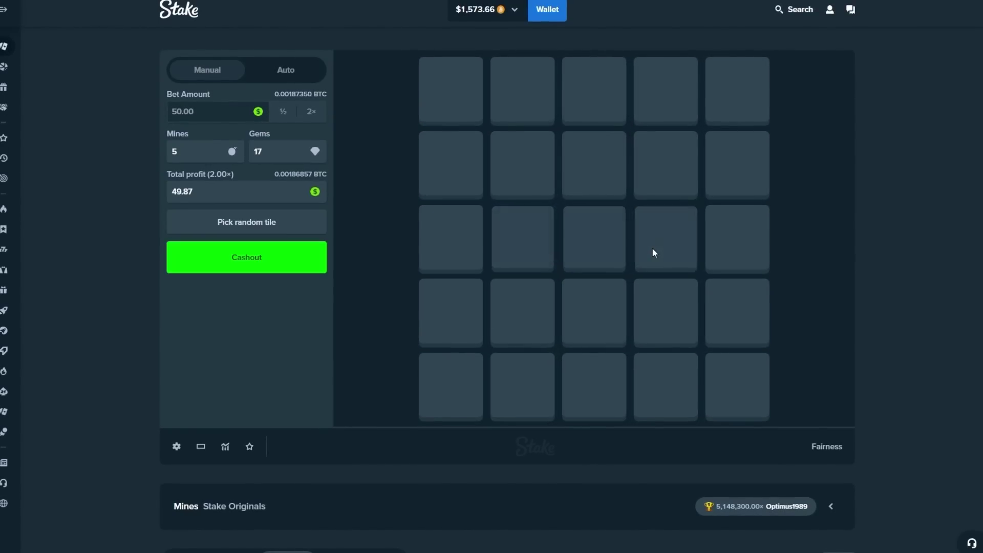
click(217, 244)
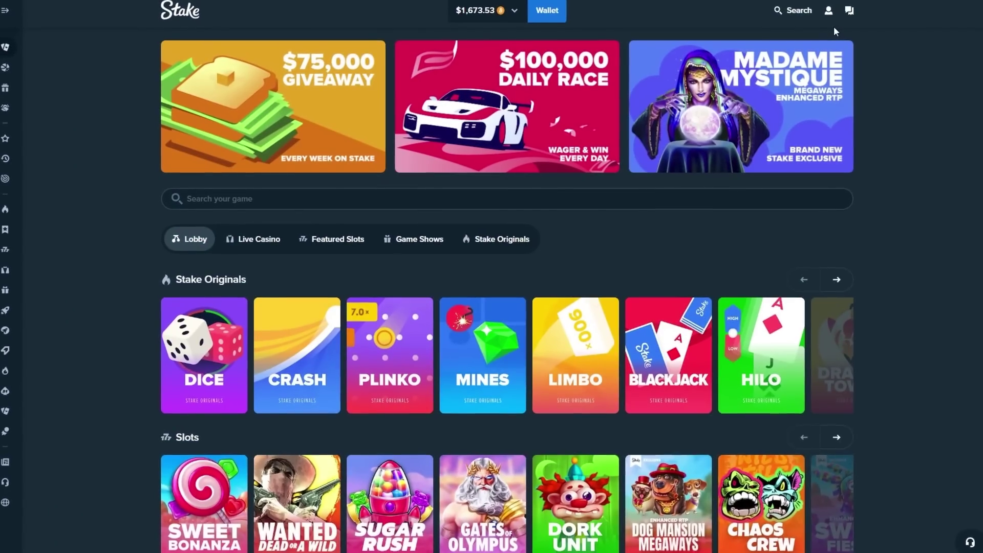
- View the $0.90 available VIP rakeback from the account menu, then close the VIP panel
click(832, 10)
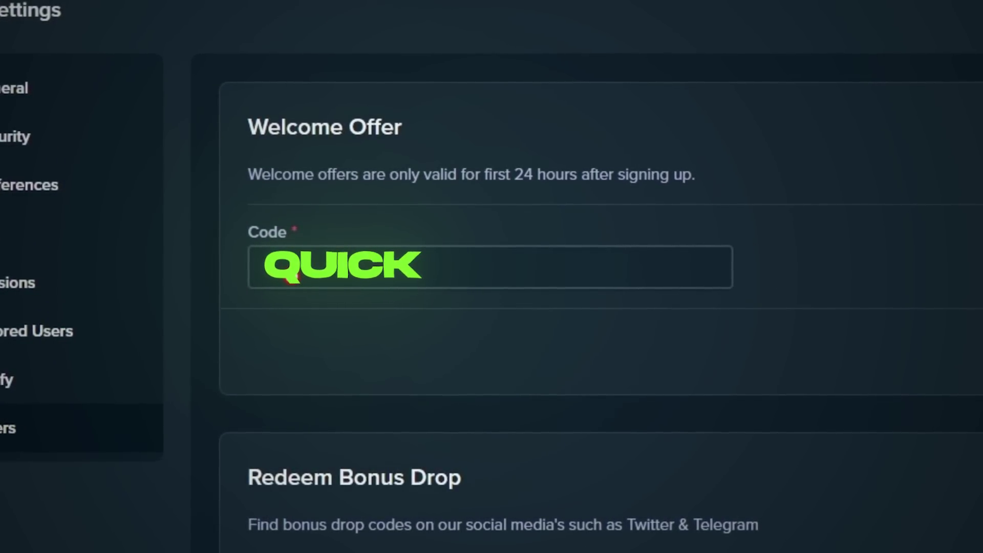
click(640, 312)
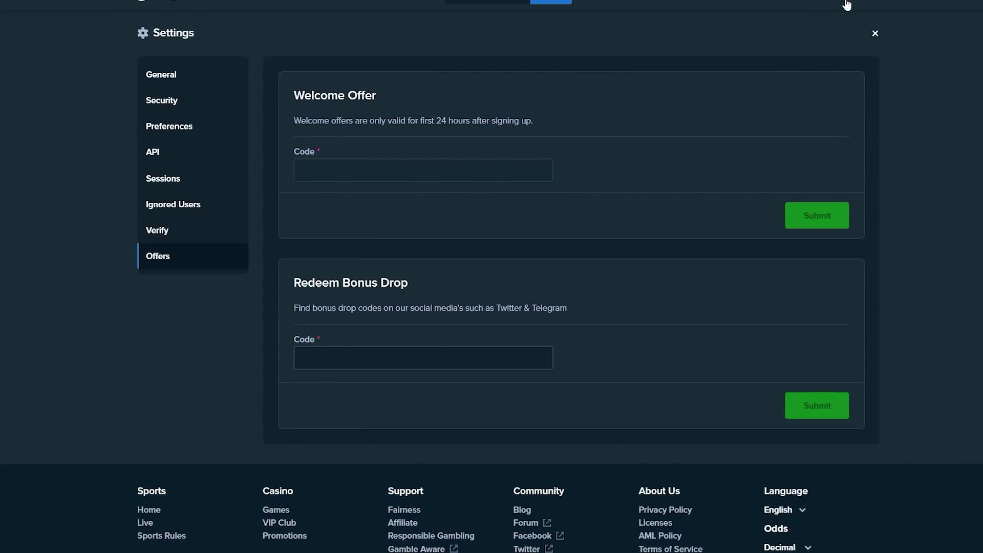
click(847, 4)
click(830, 65)
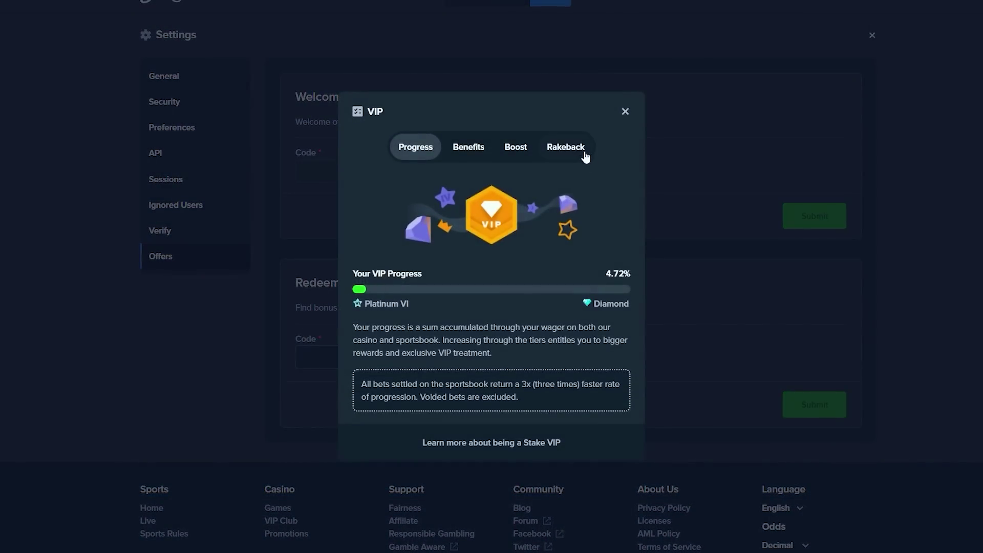
click(580, 151)
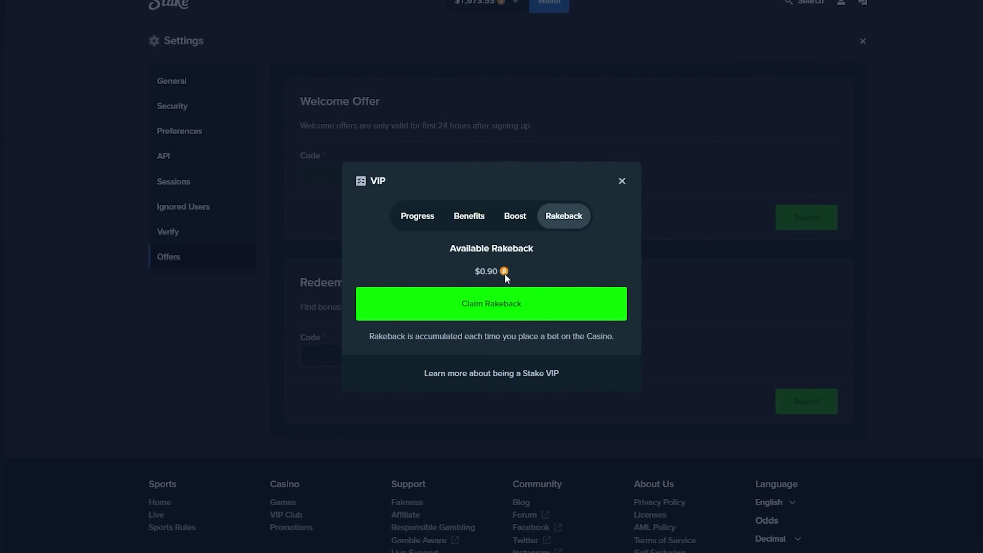
click(215, 39)
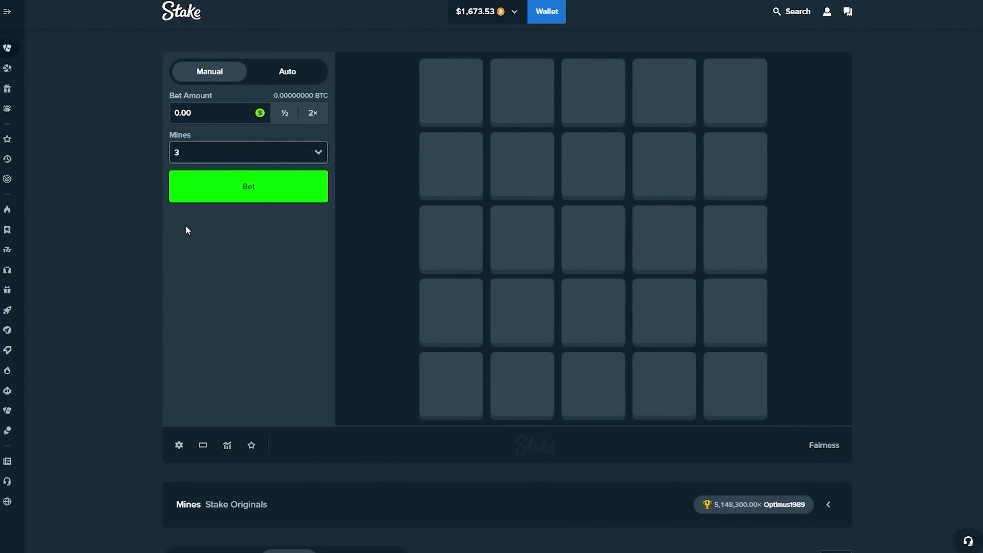
- Bet 50 with 5 mines, reveal four lower-left gems, and cash out at 2.58×
double_click(192, 112)
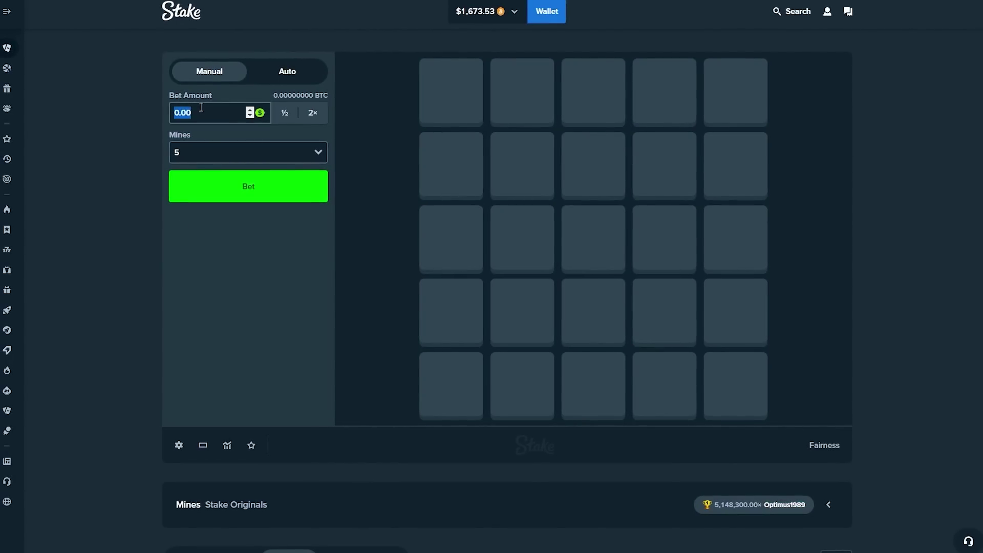
text(50)
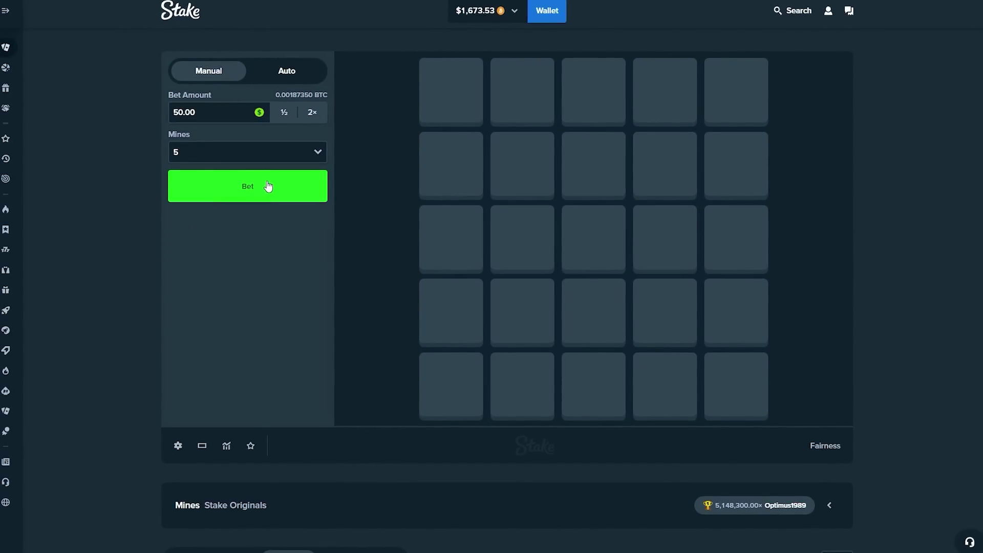
click(268, 185)
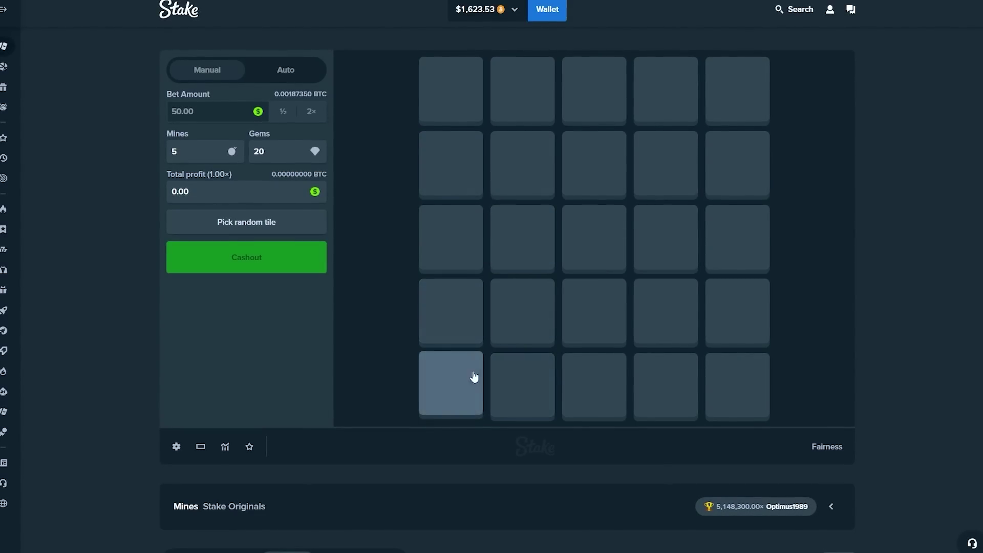
click(451, 311)
click(522, 311)
click(451, 384)
click(522, 384)
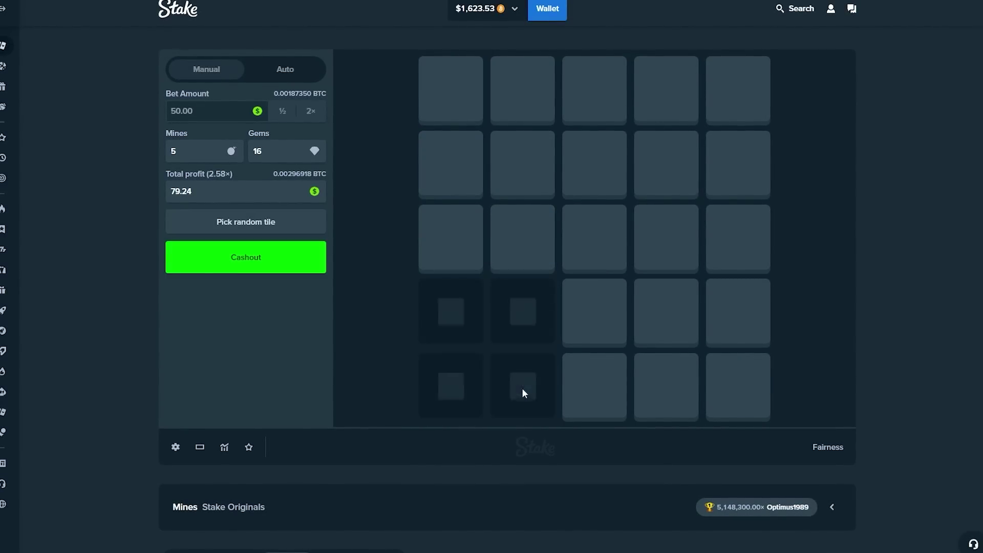
click(232, 262)
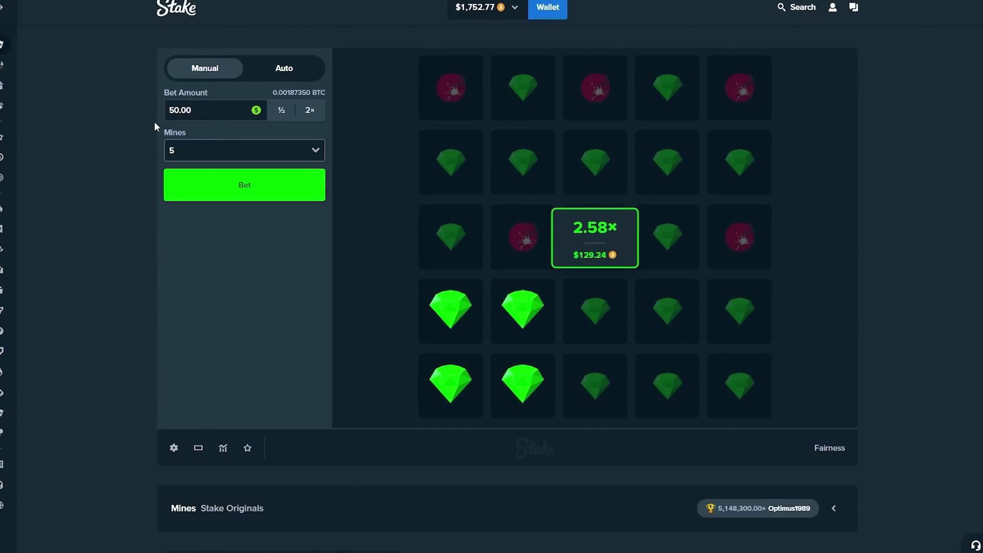
text(75)
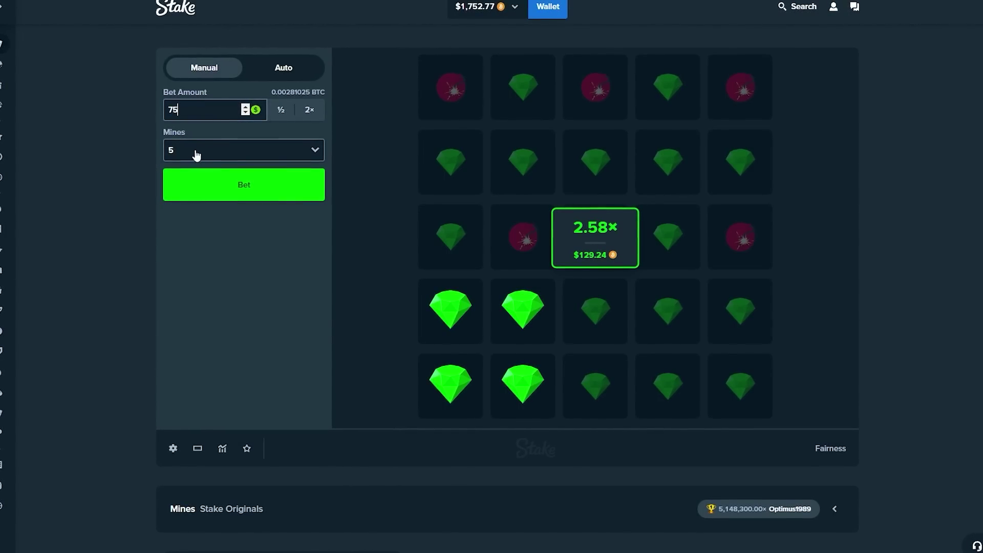
text(11)
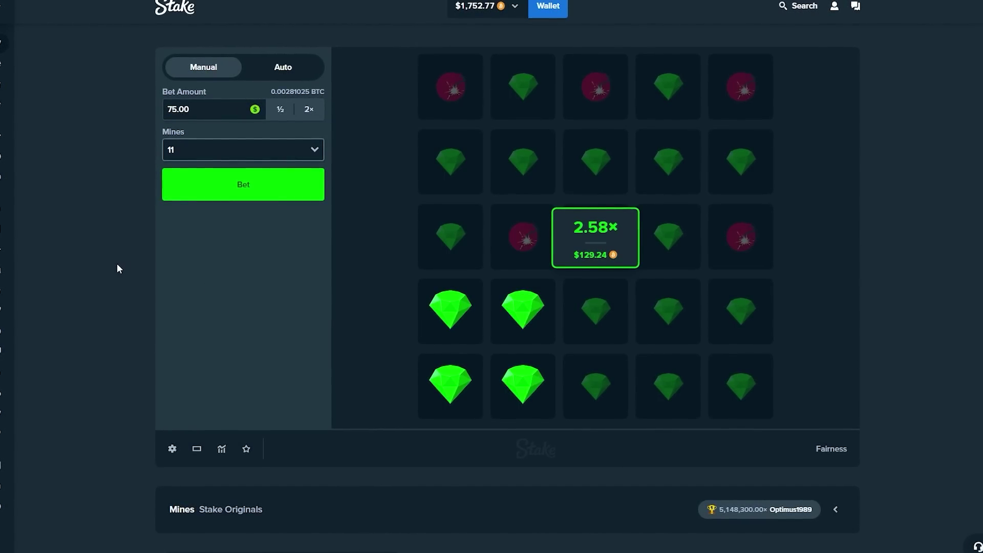
- Bet 75 with 11 mines, reveal two gems, cash out at 3.26×, and check Live Stats
click(216, 183)
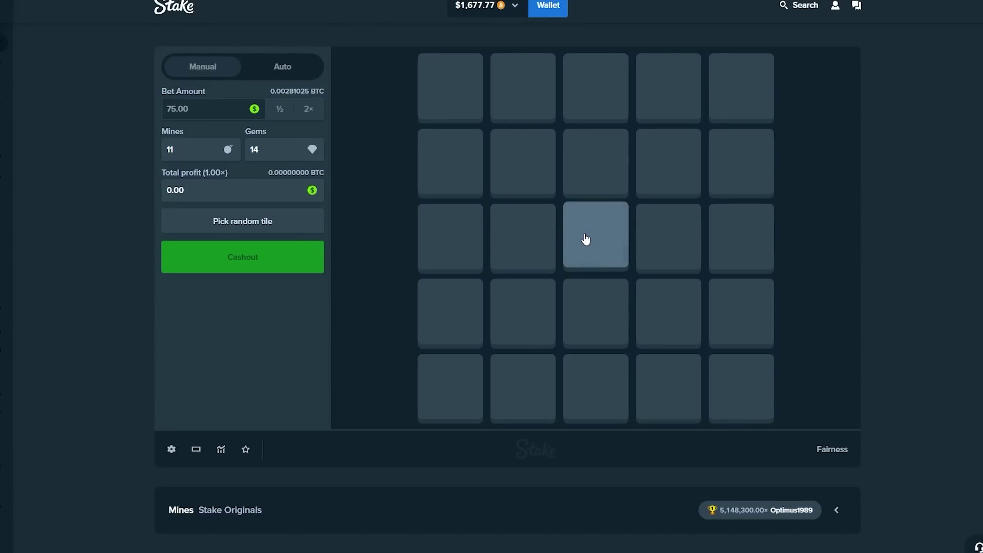
click(585, 240)
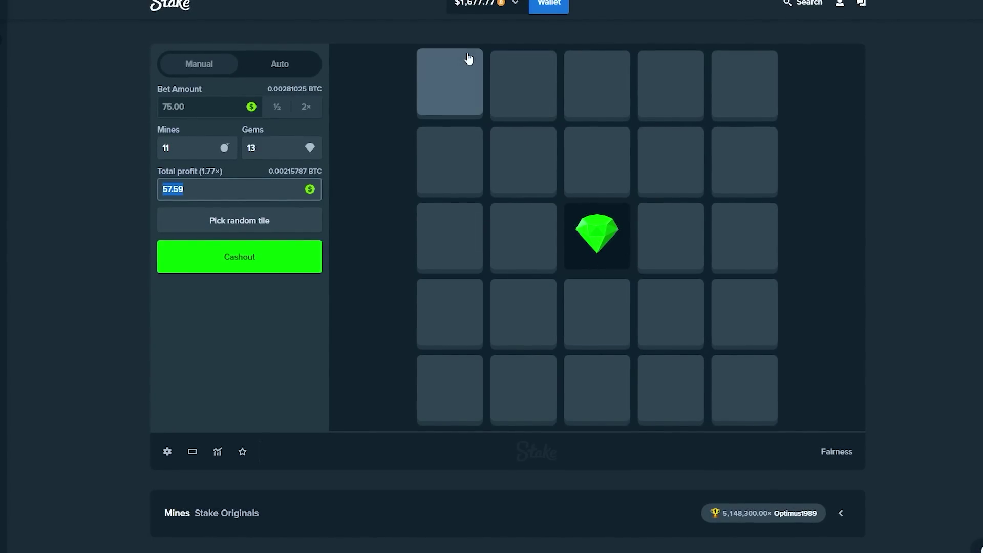
click(498, 305)
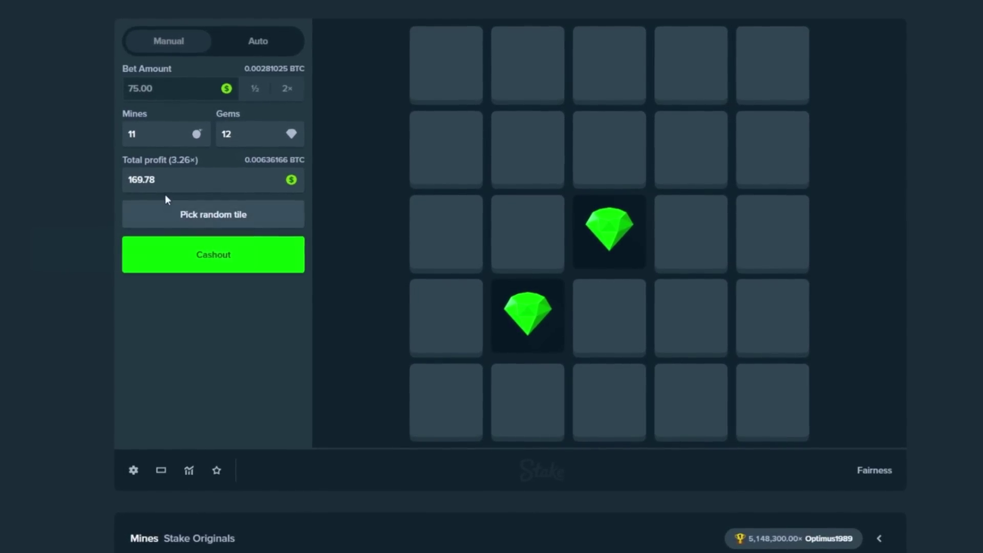
click(192, 258)
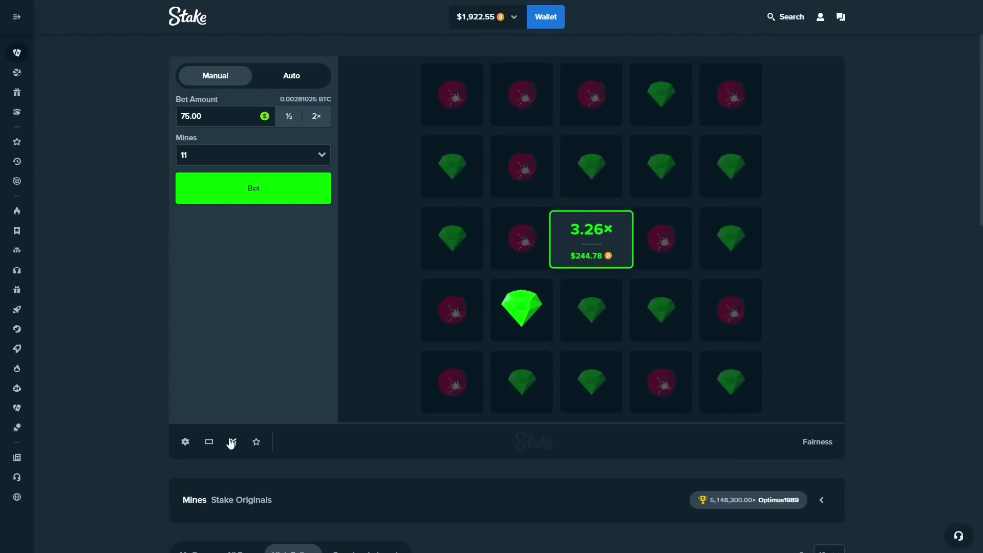
click(230, 443)
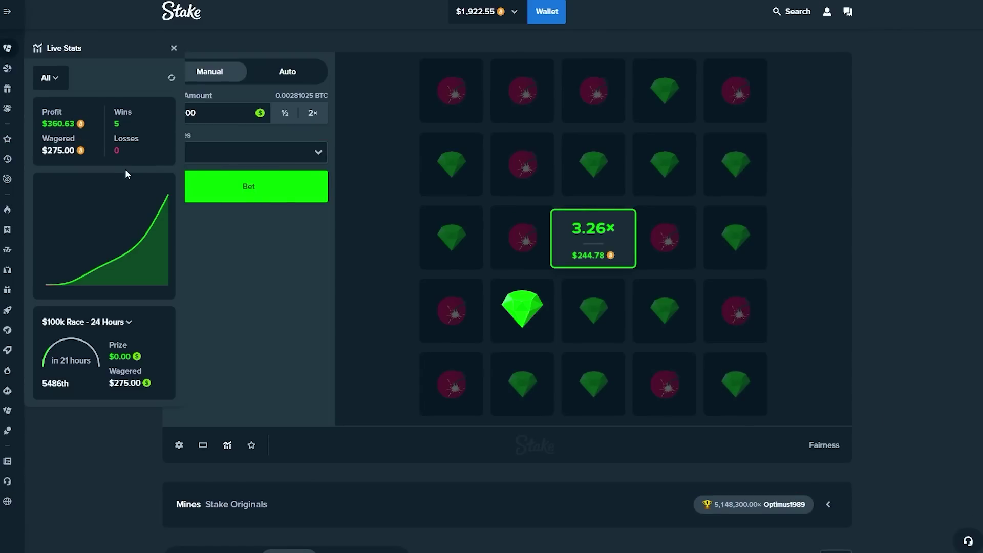
click(173, 48)
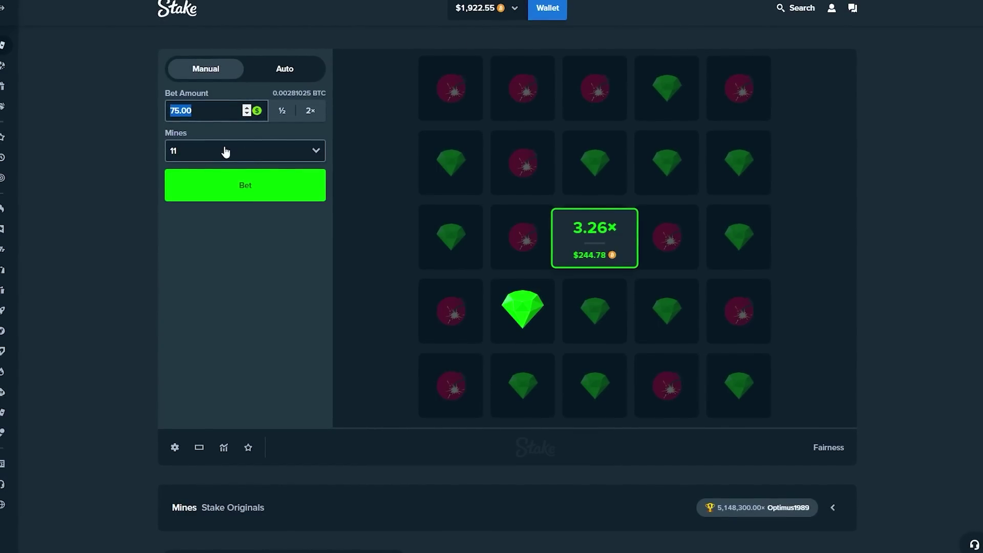
text(50)
- Set a 50 bet with 9 mines and play two rounds
click(229, 251)
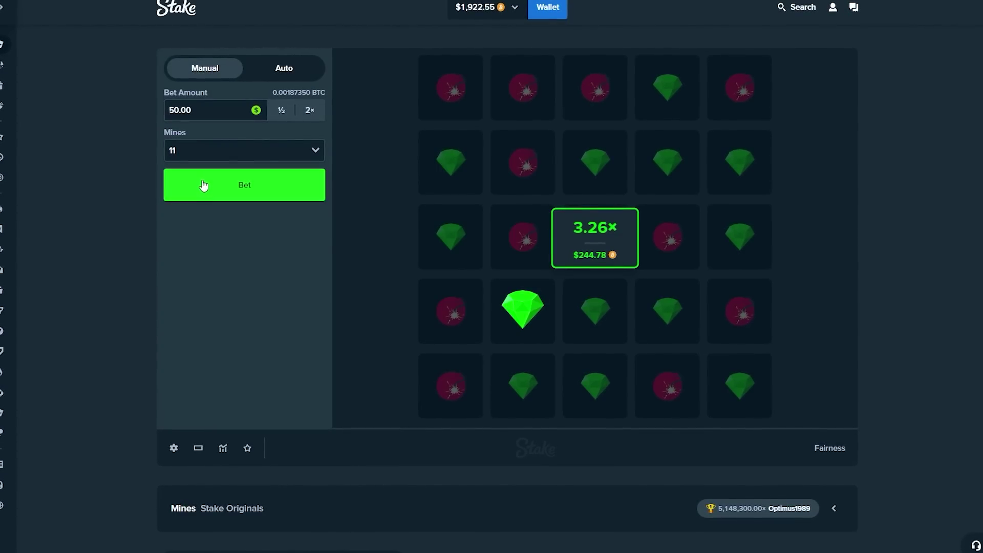
key(Up)
key(Up)
key(space)
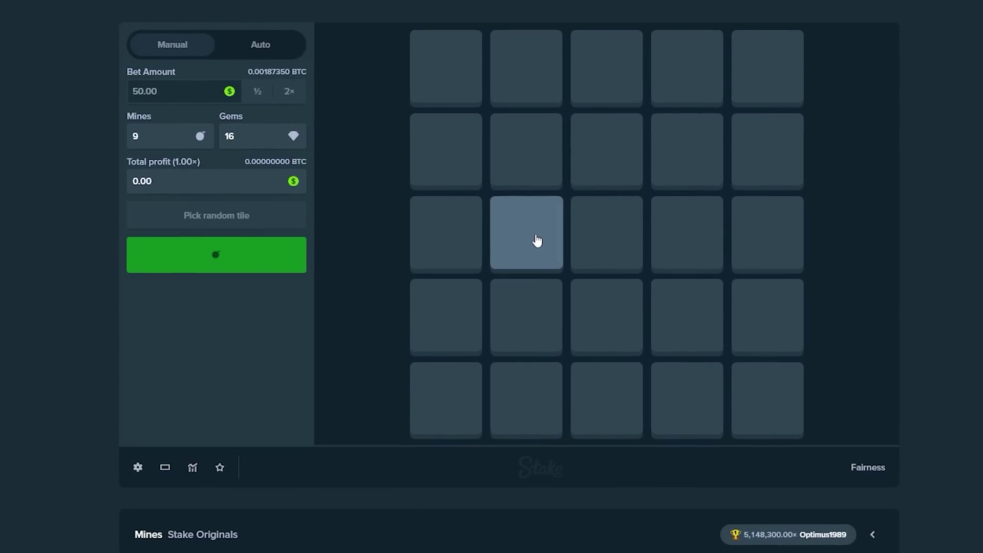
click(532, 244)
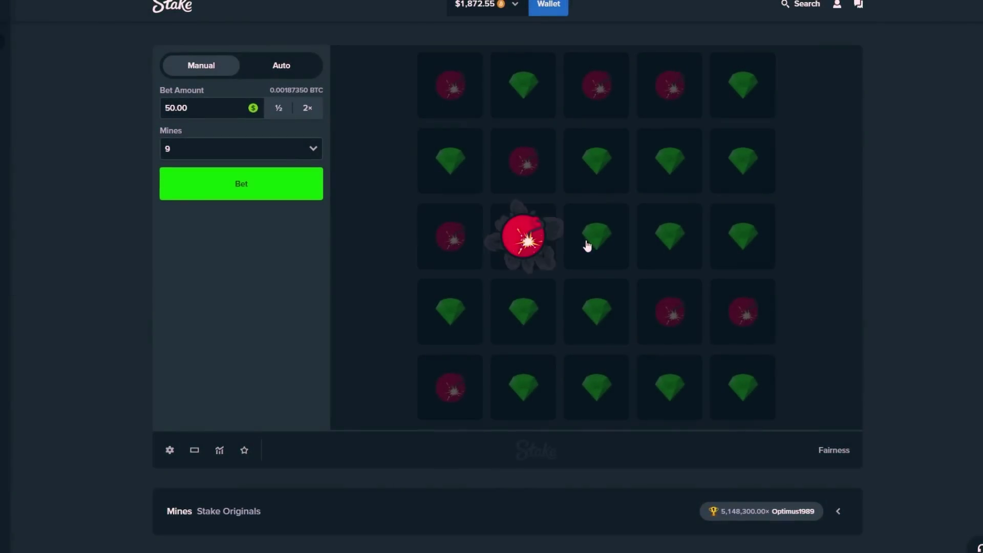
click(304, 193)
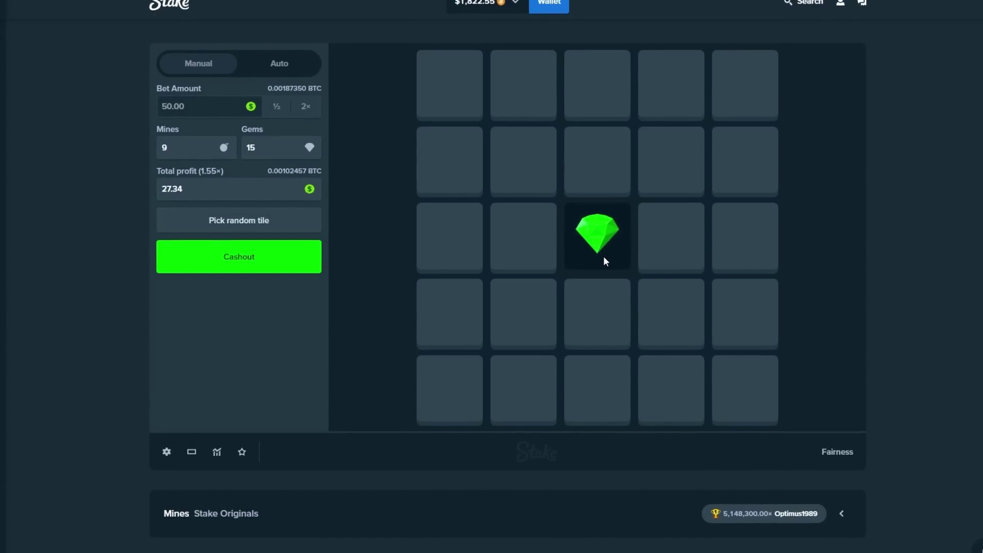
click(602, 310)
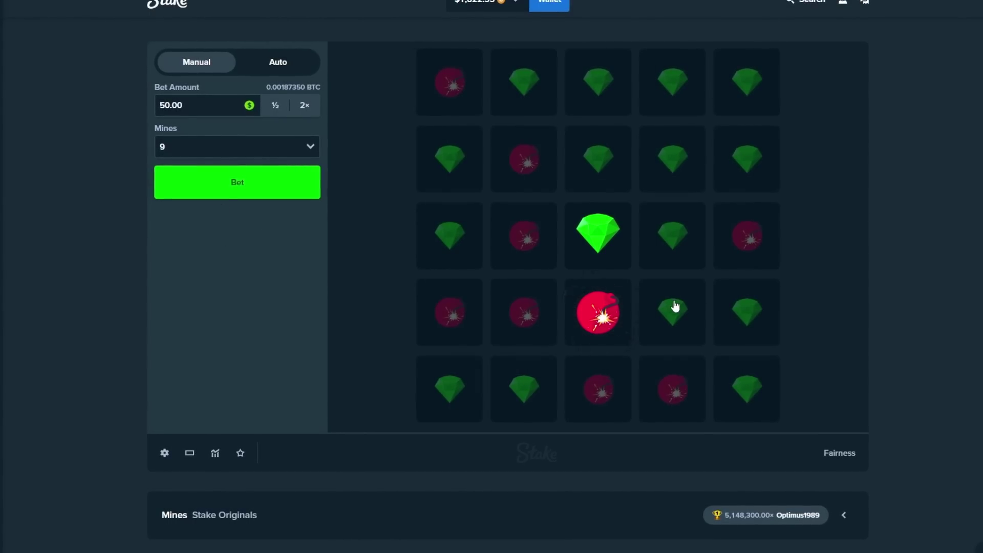
- Play two more 9-mine rounds on bottom-right and middle-row tiles
key(space)
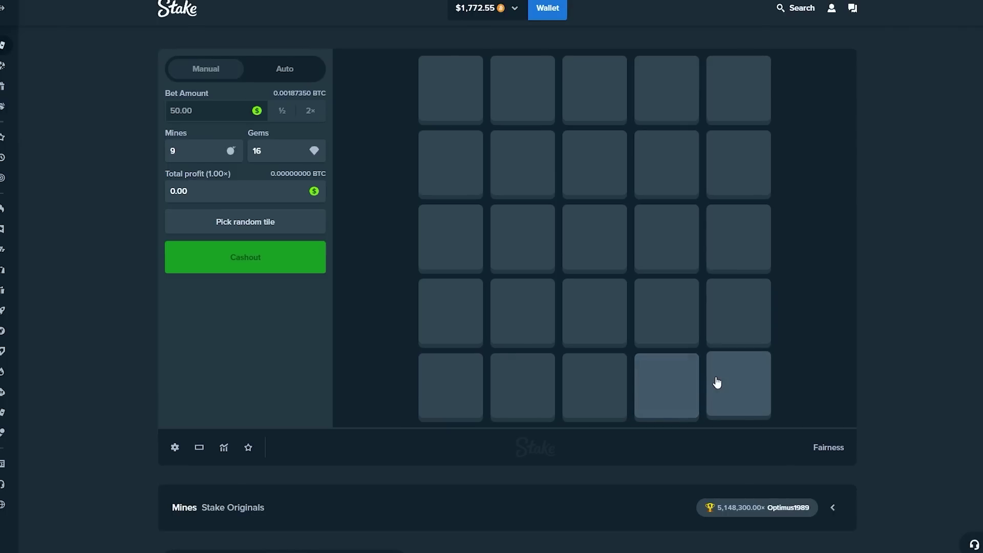
click(689, 400)
click(738, 388)
click(732, 331)
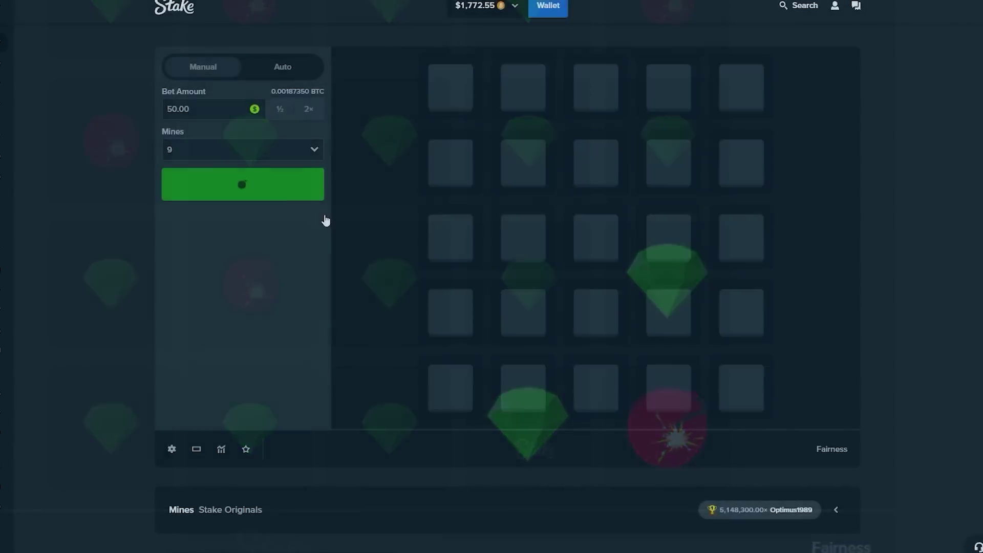
click(308, 192)
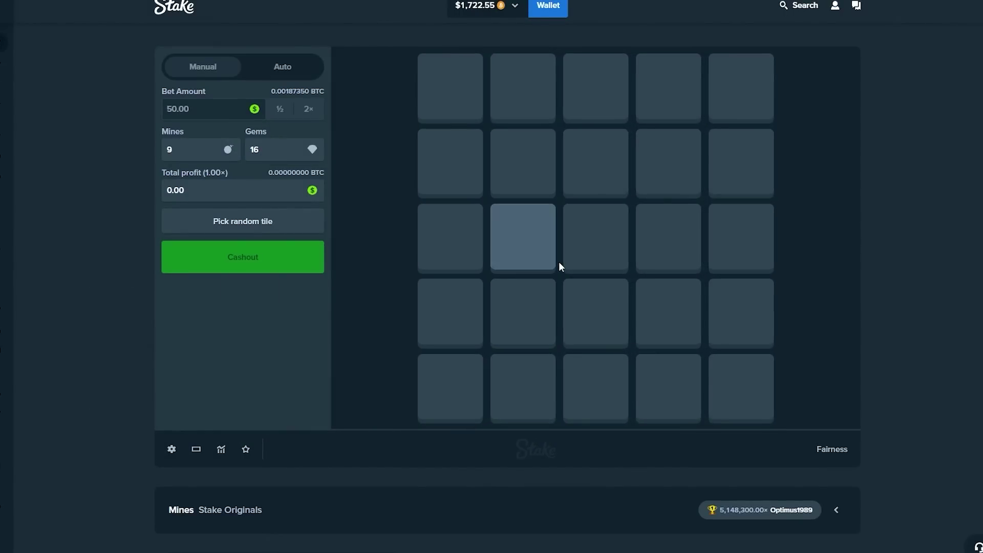
click(538, 238)
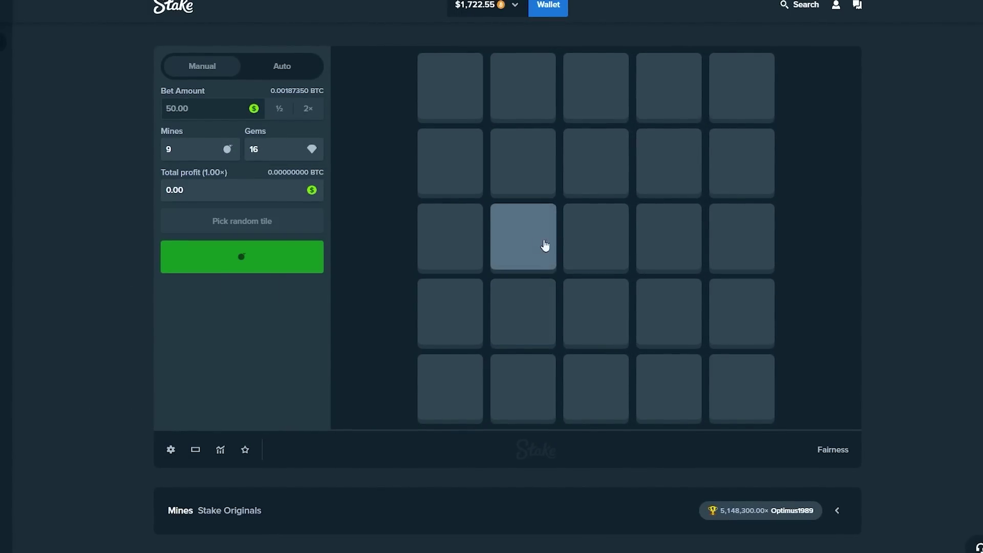
click(596, 238)
click(687, 241)
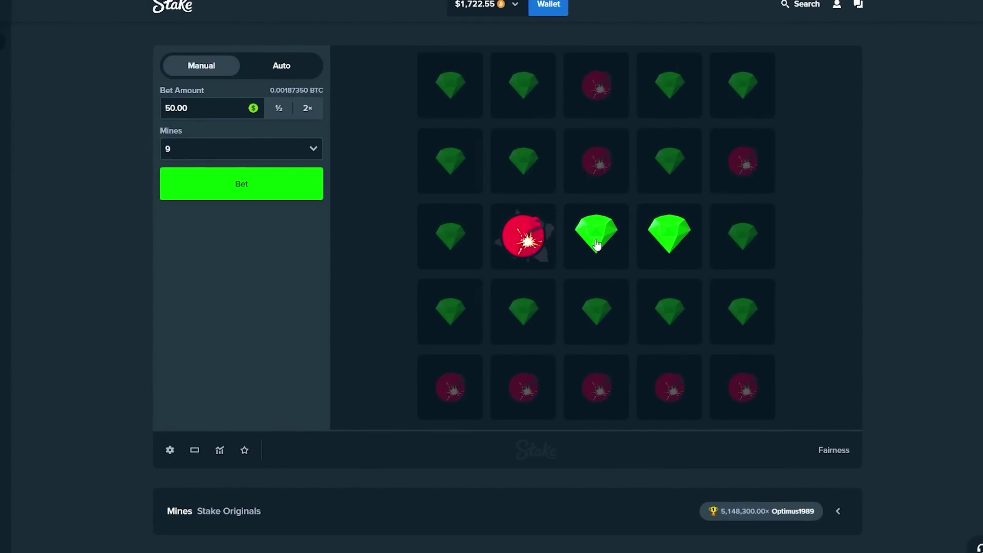
- Play until a three-gem round cashes out at 4.07× for $203.30, then set 13 mines
key(space)
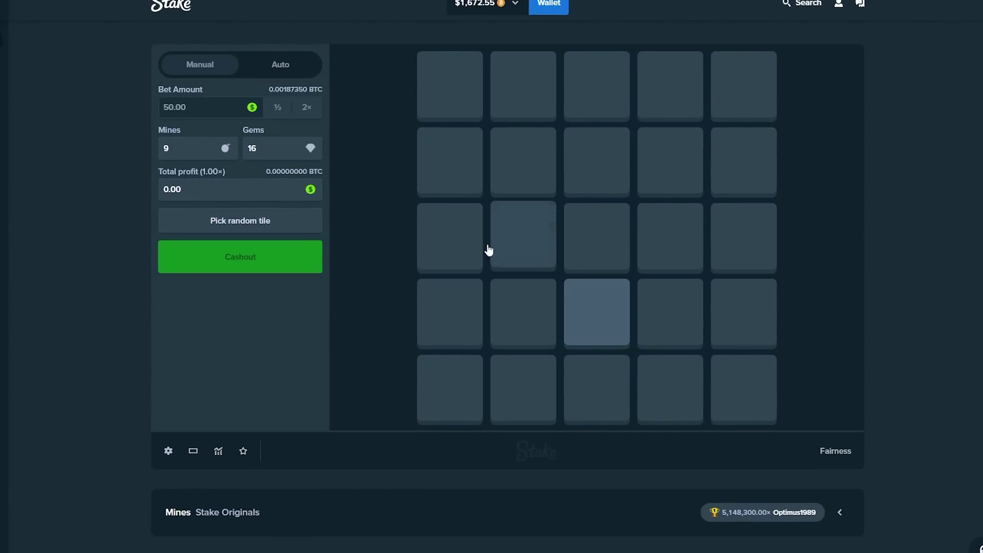
click(592, 252)
click(659, 242)
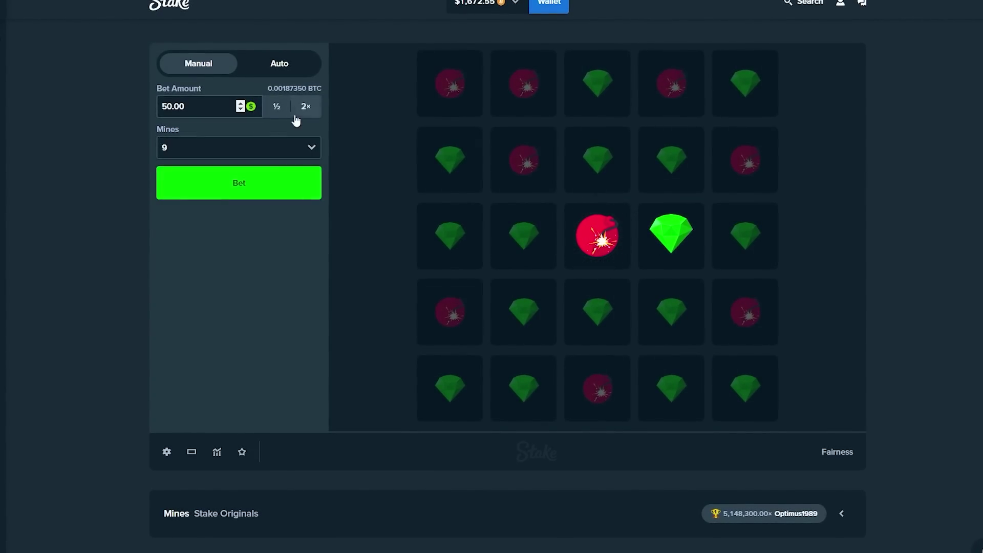
click(261, 186)
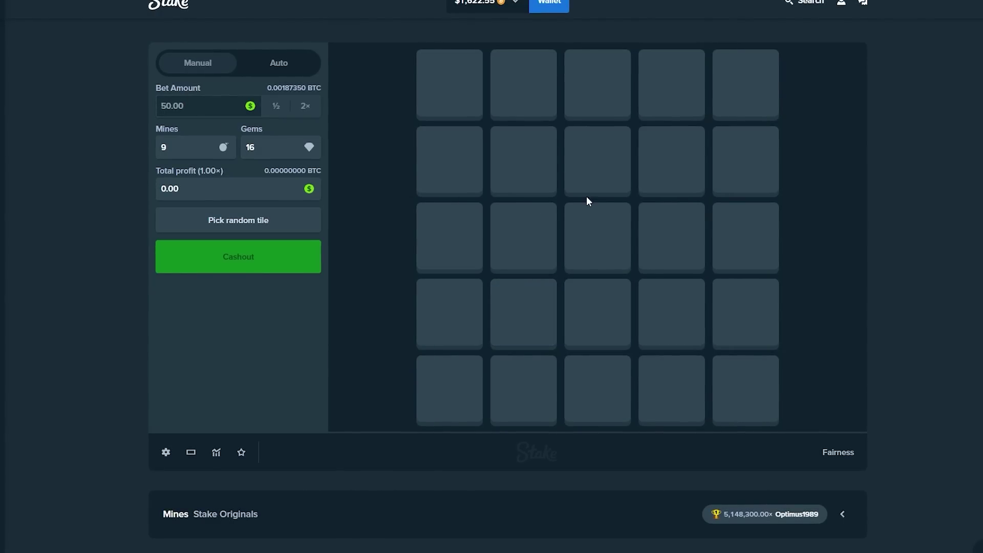
click(662, 328)
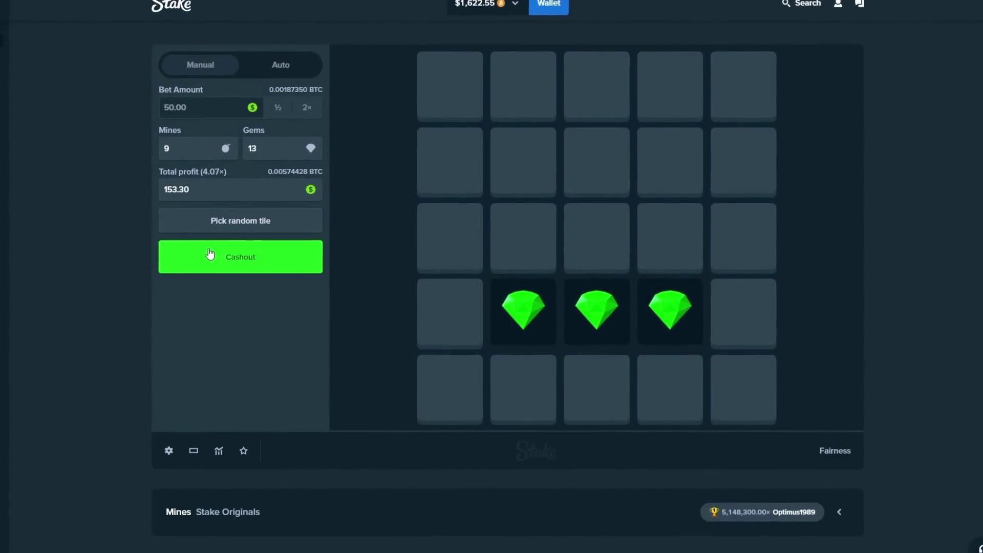
click(209, 255)
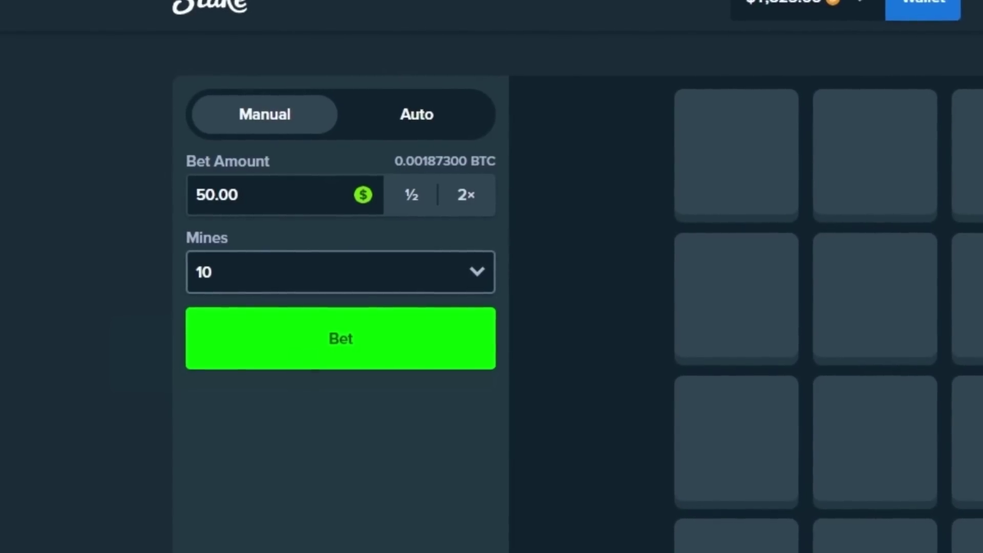
key(Down)
key(Down)
key(Down)
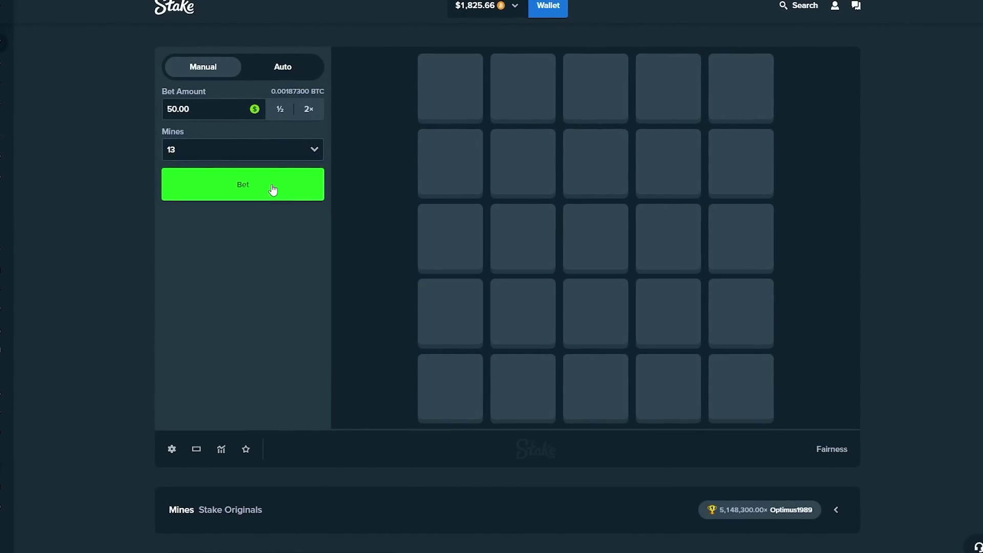
- Play two 13-mine rounds that bust on centre and middle-row tiles
click(273, 190)
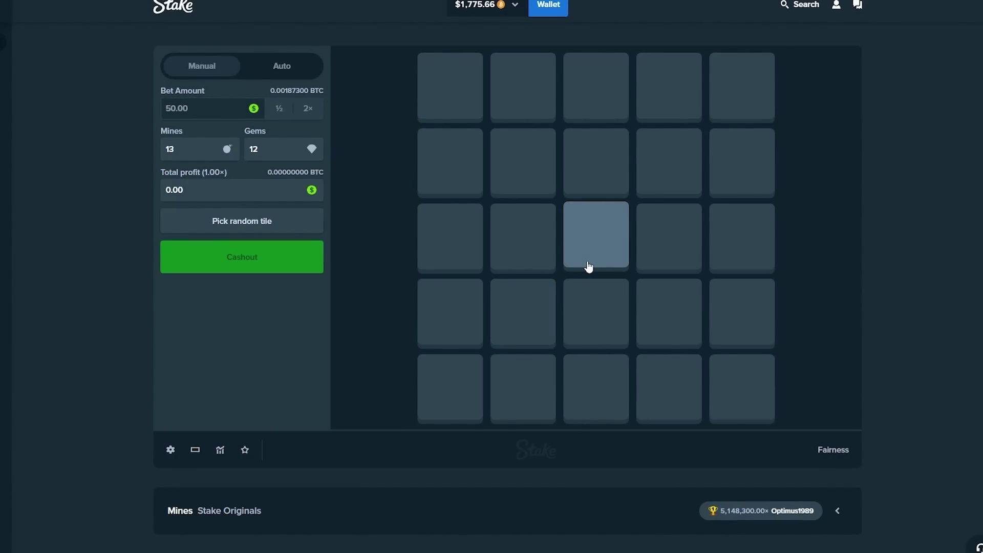
click(651, 252)
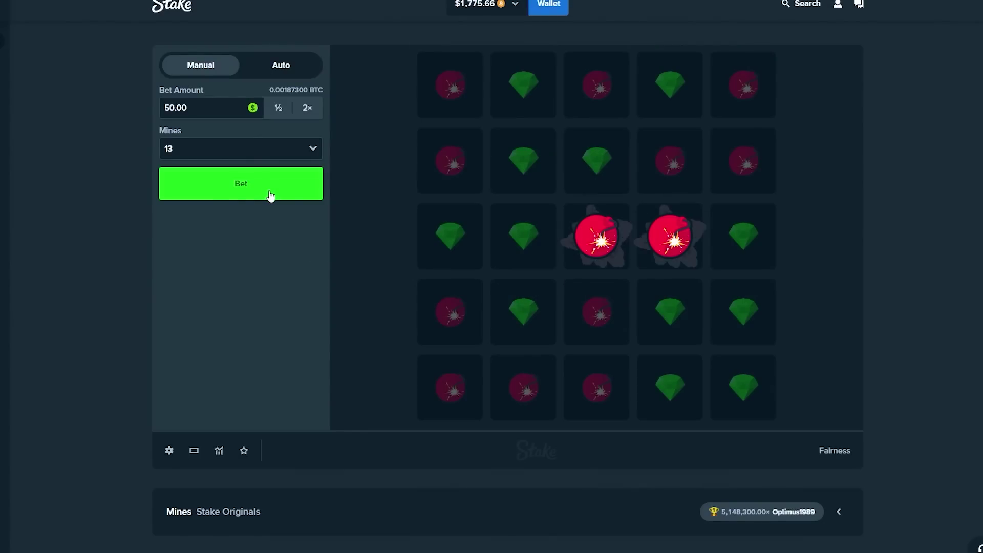
click(269, 196)
click(668, 245)
click(596, 246)
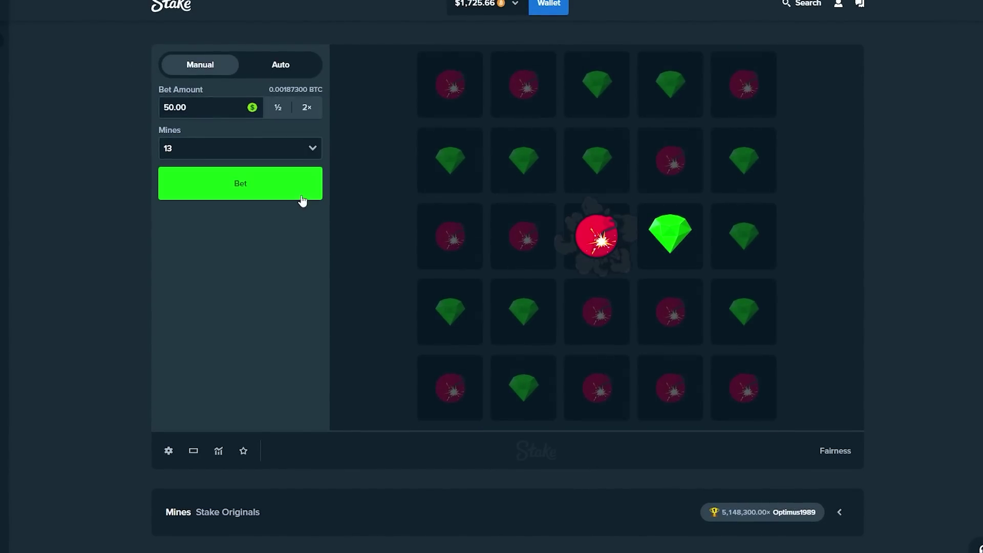
- After a third bust, reveal two fourth-row gems and cash out at 4.50× for $225
click(269, 193)
click(649, 246)
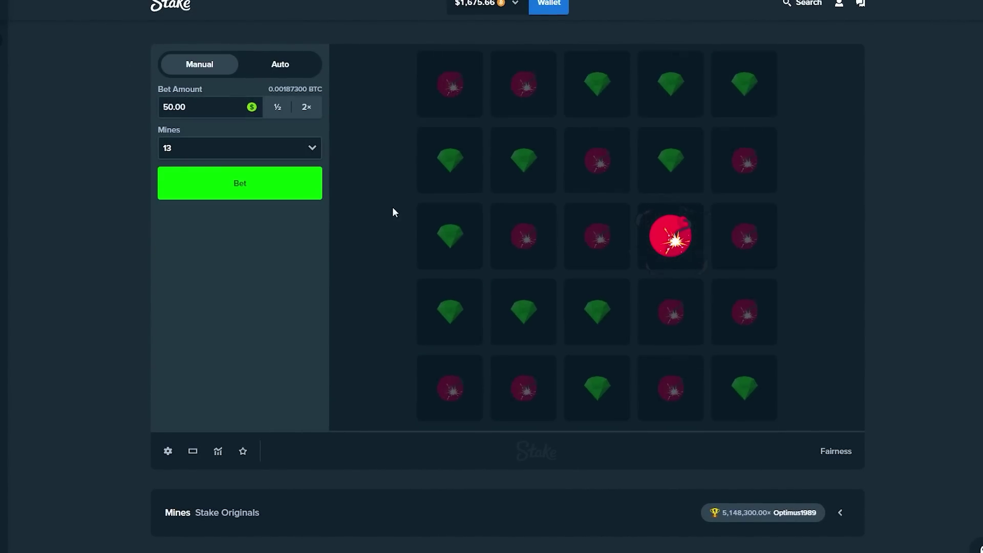
click(255, 199)
click(550, 320)
click(621, 320)
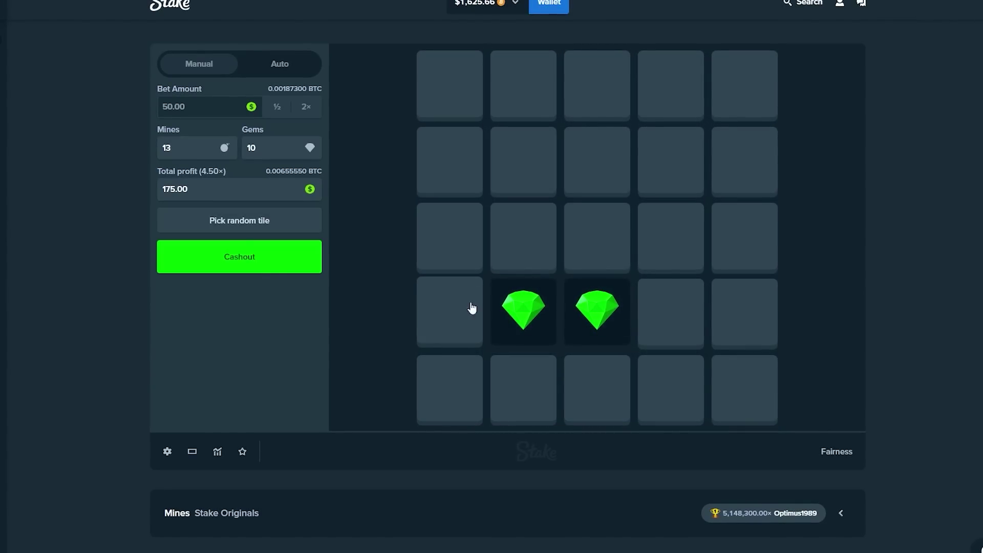
click(232, 259)
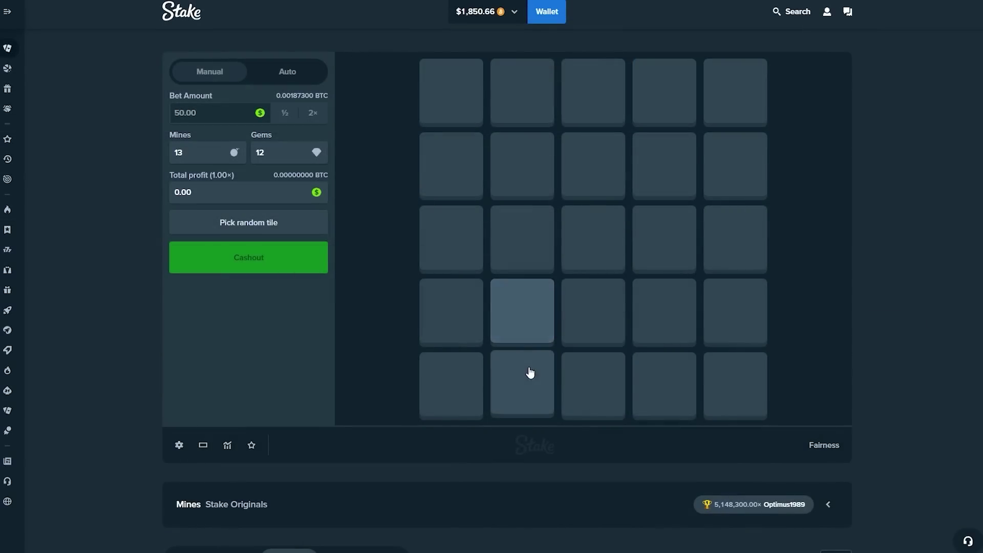
- Play more 13-mine rounds on middle and centre-column tiles
click(529, 373)
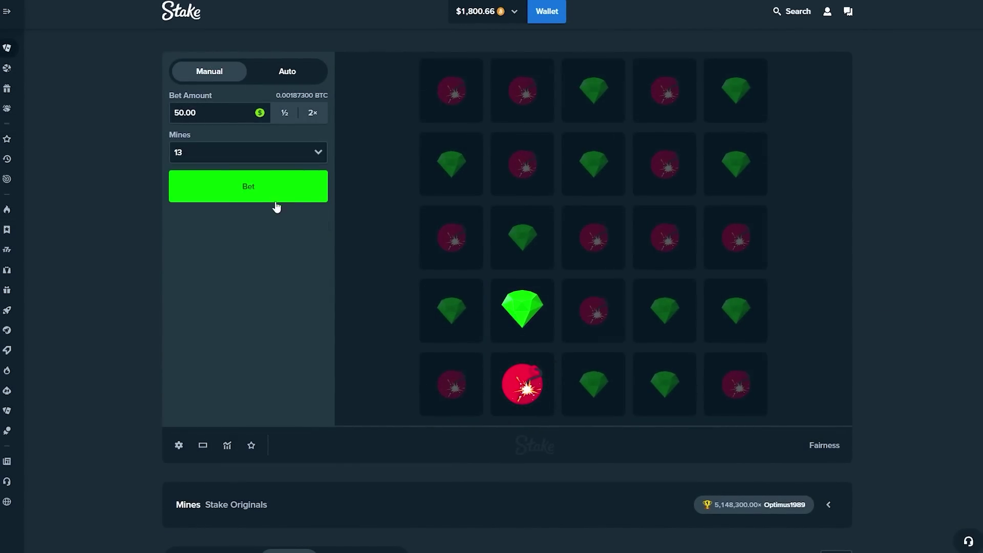
click(275, 196)
click(593, 238)
click(669, 249)
key(space)
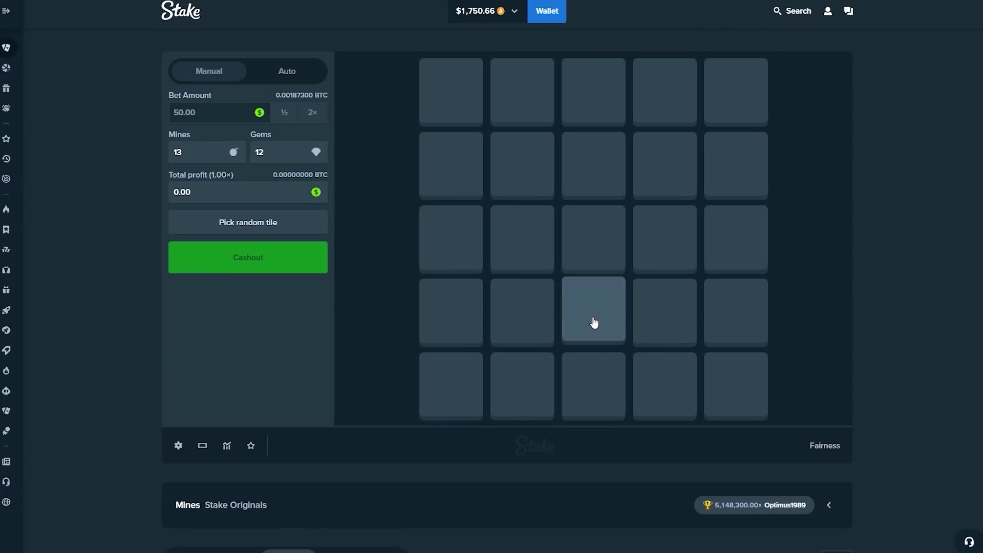
click(593, 311)
click(597, 253)
- Keep betting until a two-gem round cashes out at 4.50× for $225
click(271, 191)
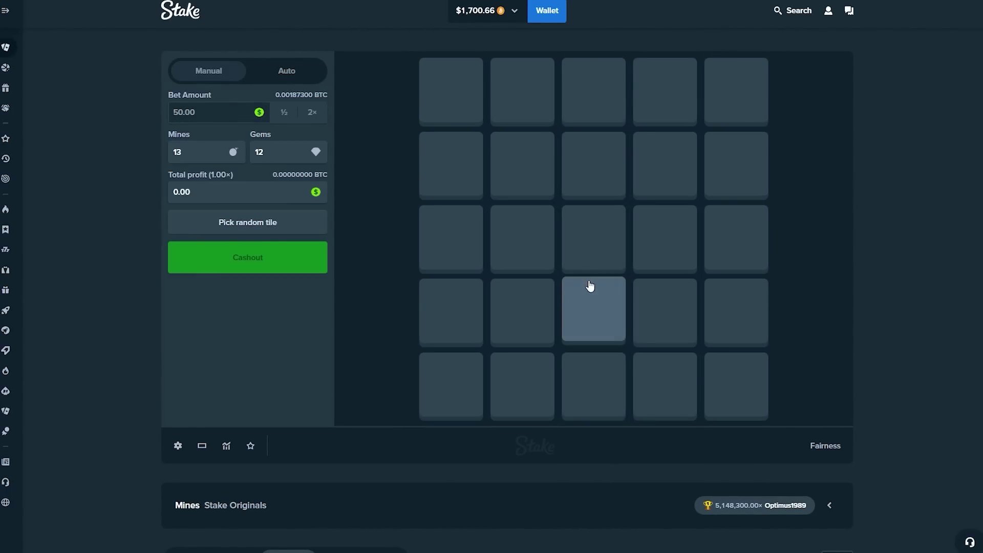
click(677, 250)
click(317, 201)
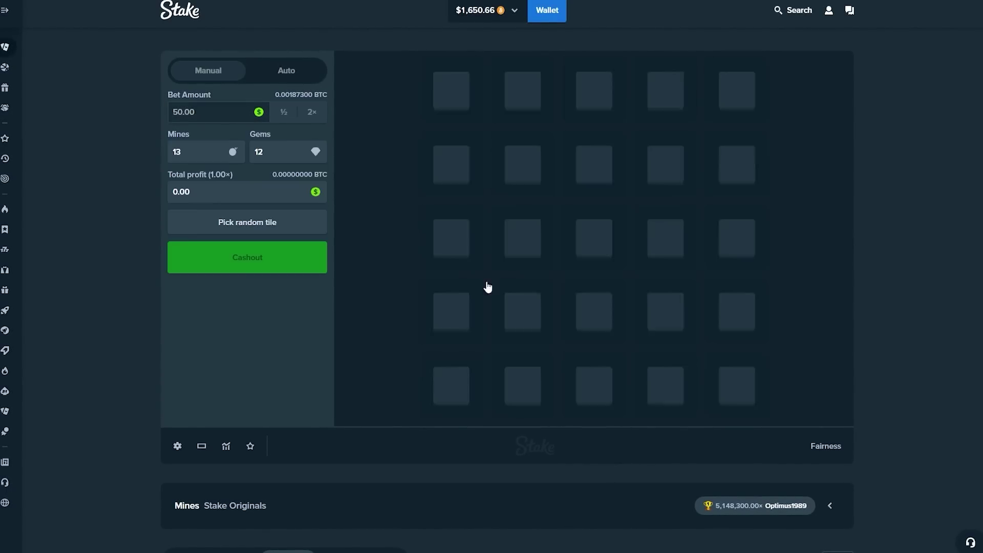
click(453, 238)
click(538, 252)
click(237, 193)
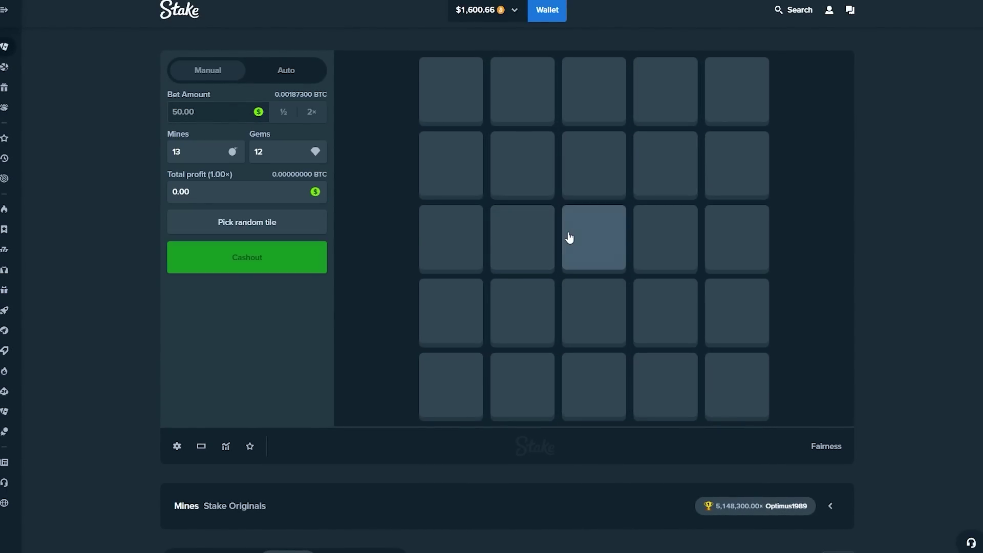
click(569, 236)
click(522, 91)
click(284, 255)
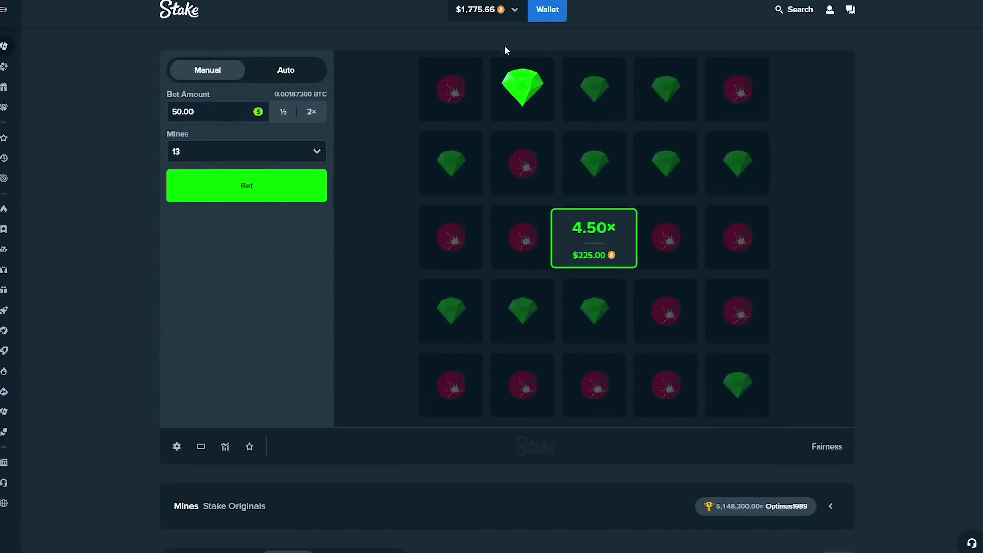
- Play two more 13-mine rounds on centre-column tiles
click(246, 185)
click(667, 238)
click(593, 238)
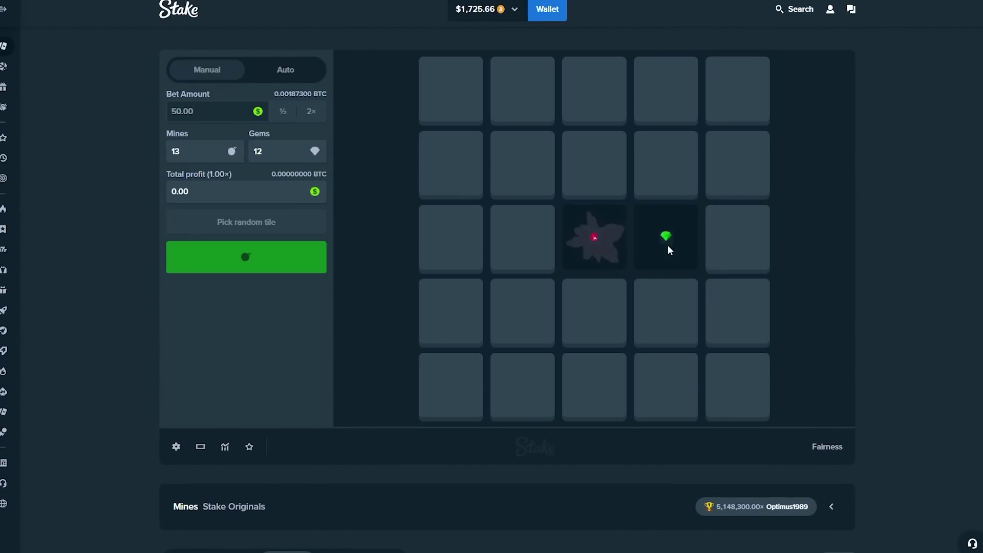
click(246, 185)
click(591, 311)
click(606, 253)
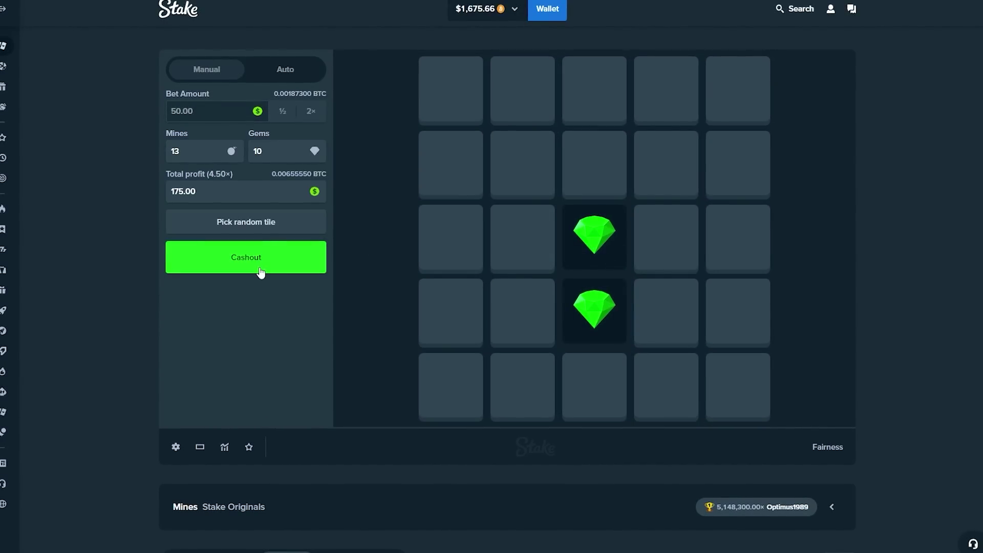
click(602, 184)
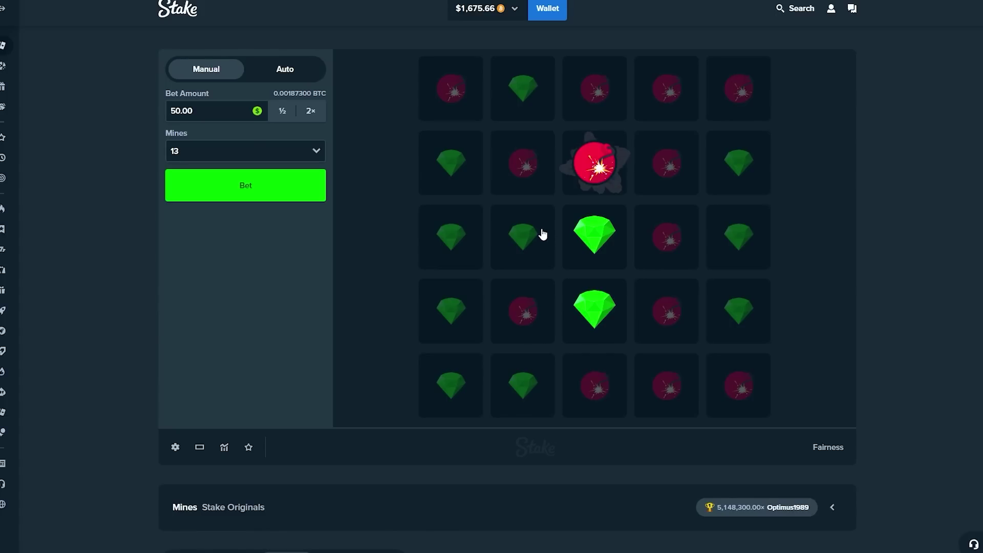
- Play on until another two-gem round cashes out at 4.50×, leaving $1,750.66
click(246, 185)
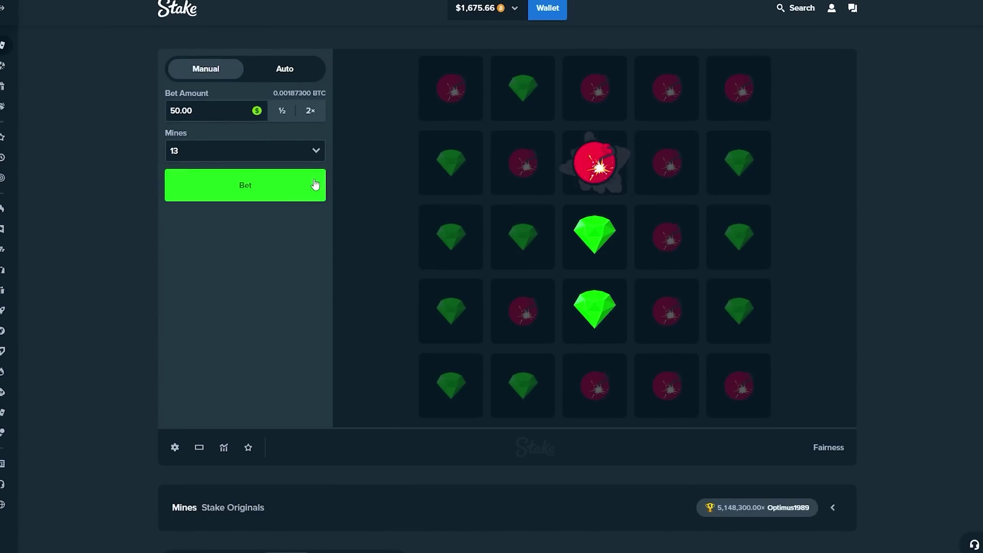
click(522, 236)
click(594, 236)
click(274, 198)
click(595, 308)
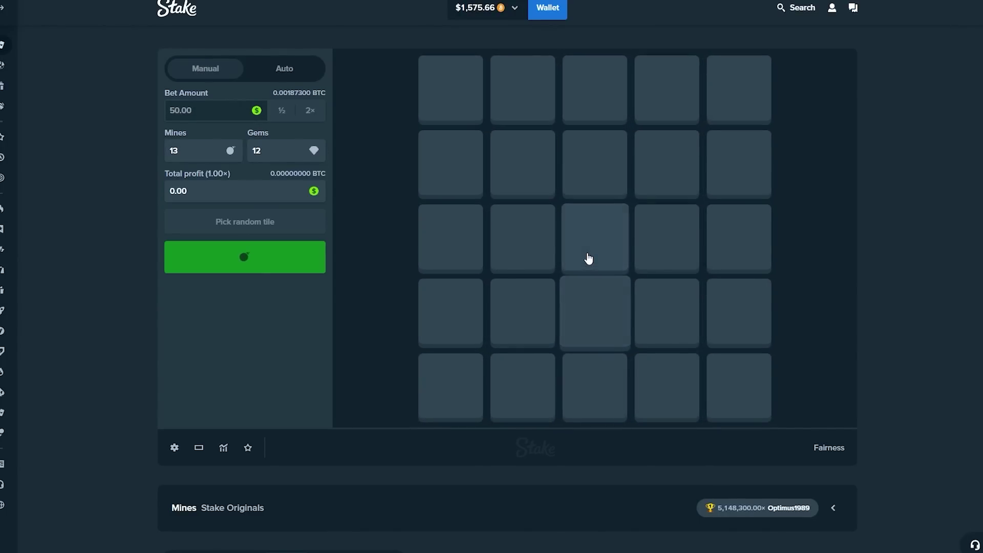
click(586, 253)
click(300, 197)
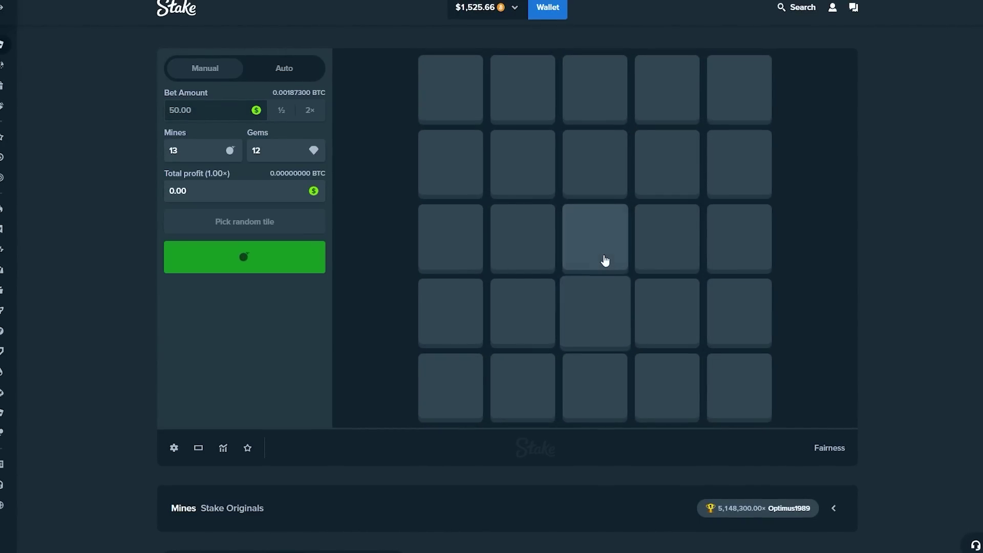
click(604, 259)
click(595, 307)
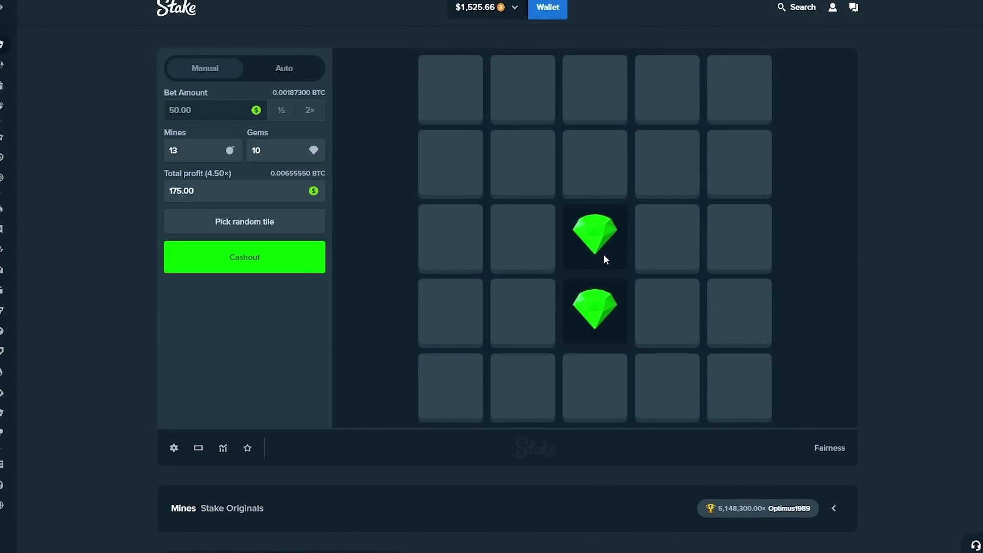
click(261, 255)
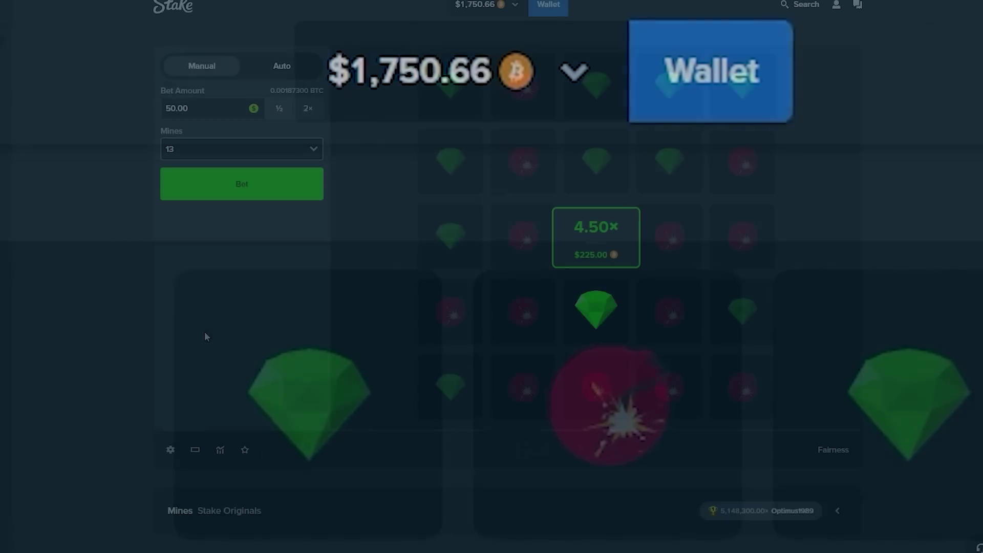
- Change the bet amount to $100 and the mine count to 6
double_click(205, 112)
text(10)
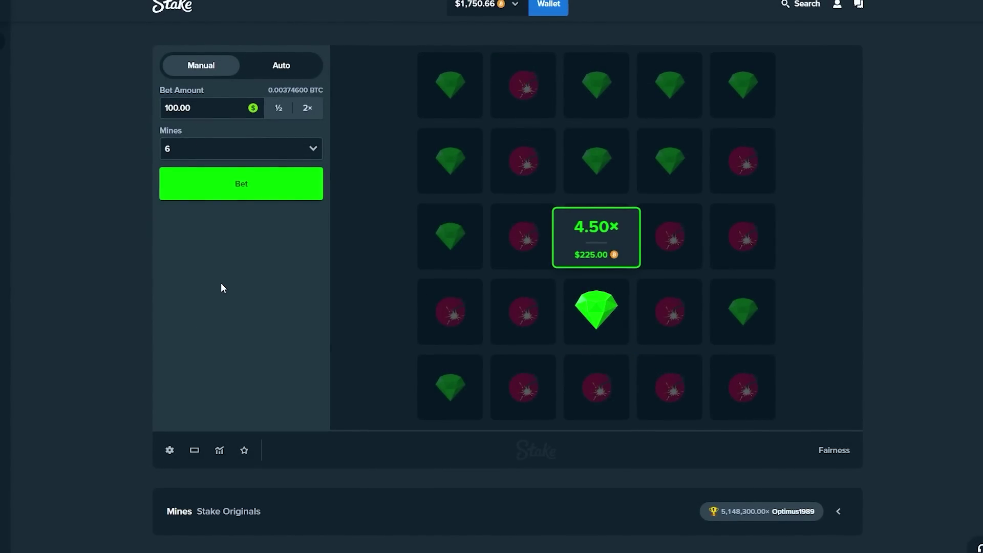
- Play a $100 six-mine round, cashing out three fourth-row gems at 2.35×
key(space)
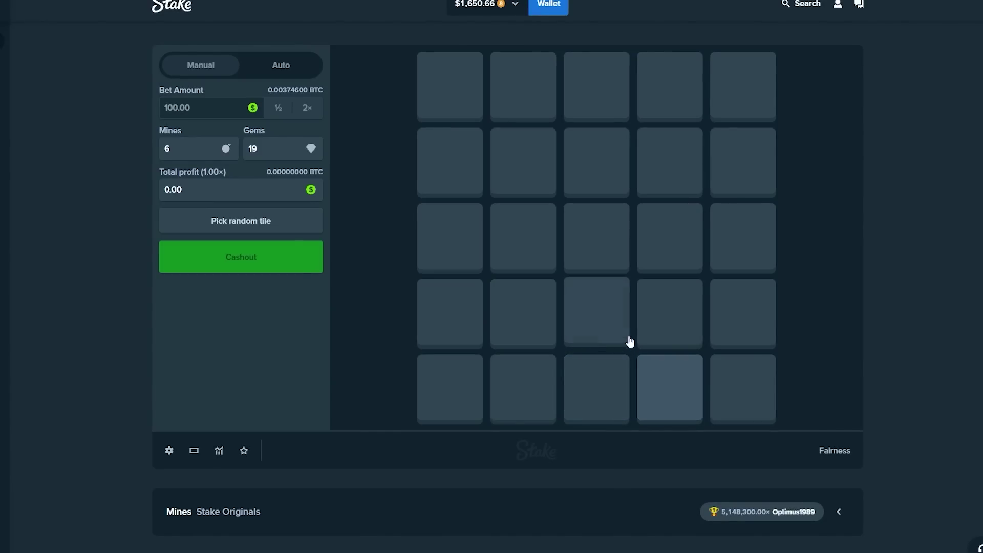
click(625, 334)
click(670, 322)
click(737, 315)
click(269, 268)
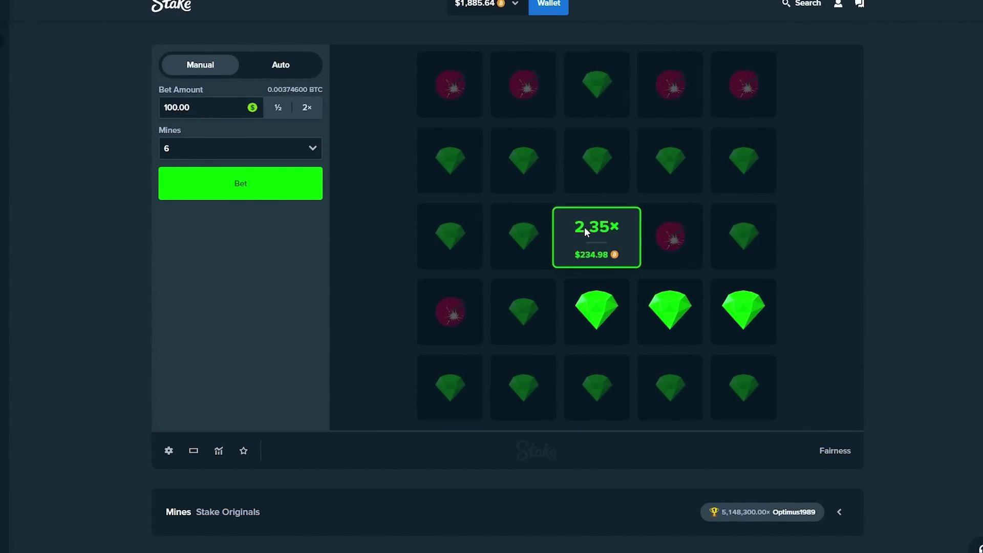
- Play two $100 rounds on middle-row and then bottom-row tiles
click(265, 198)
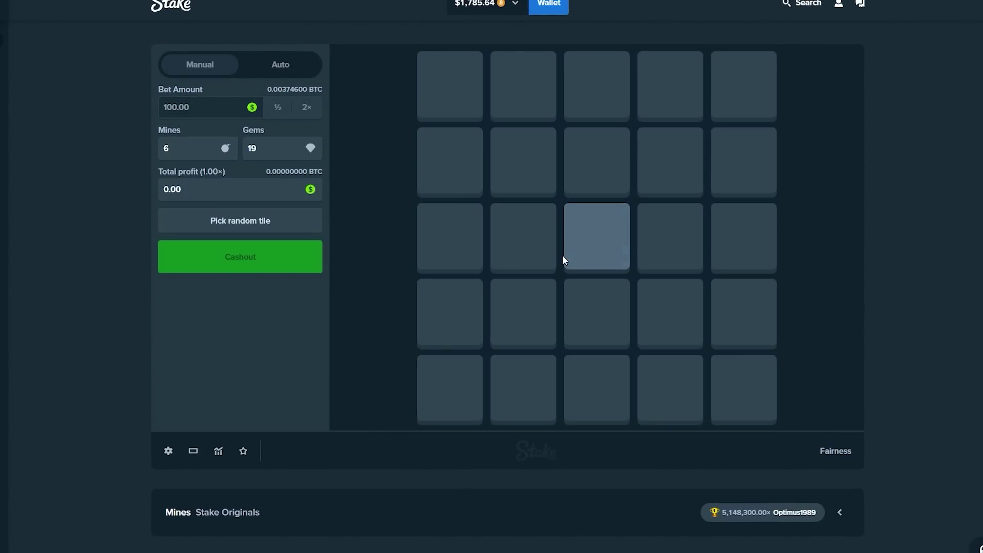
click(530, 238)
click(670, 238)
click(597, 239)
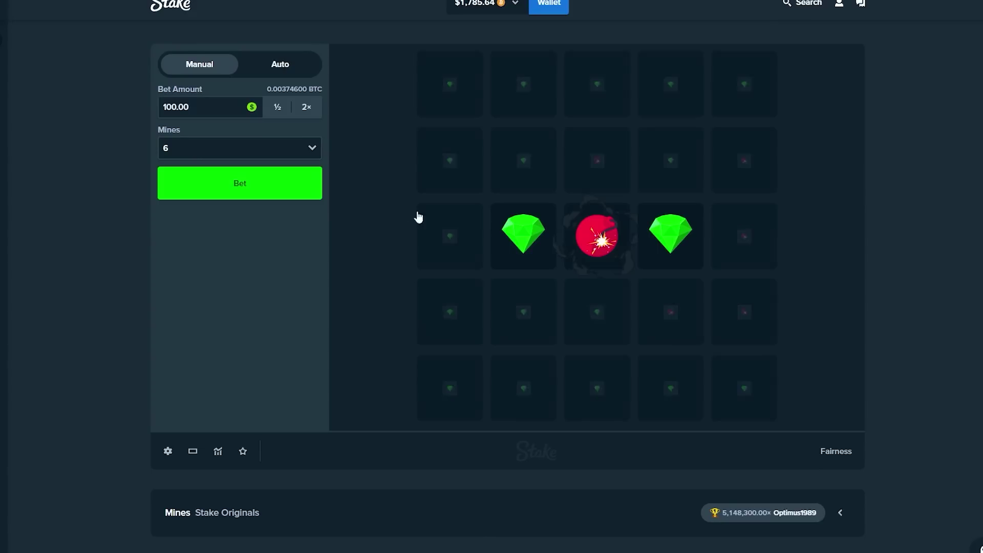
click(296, 188)
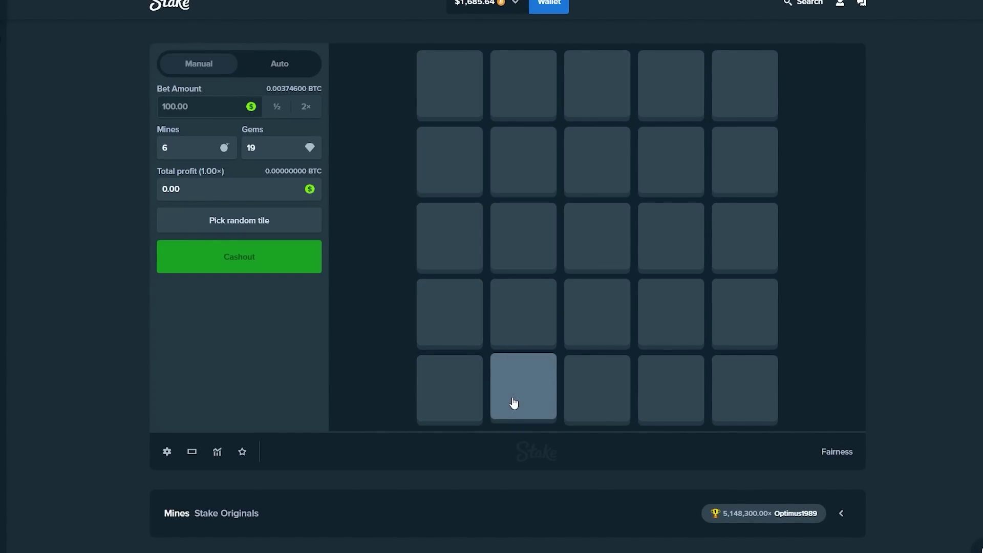
click(513, 403)
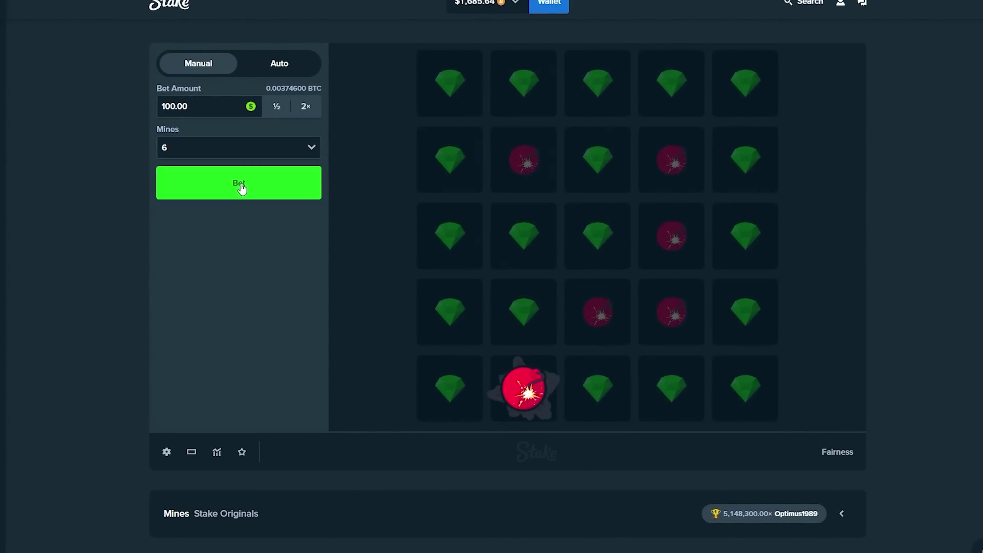
- Reveal four bottom-row gems in a new round and cash out at 3.23×
click(241, 187)
click(737, 391)
click(670, 388)
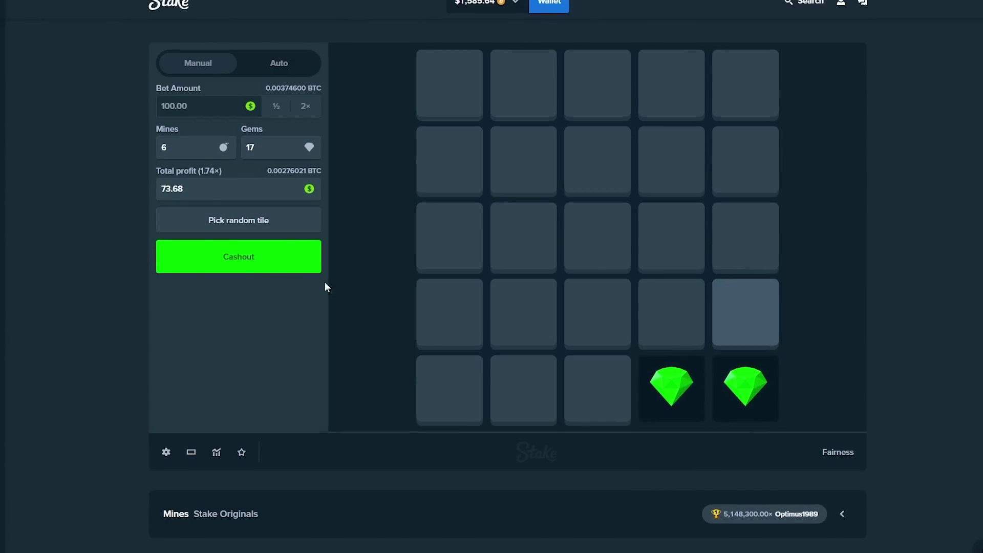
click(598, 388)
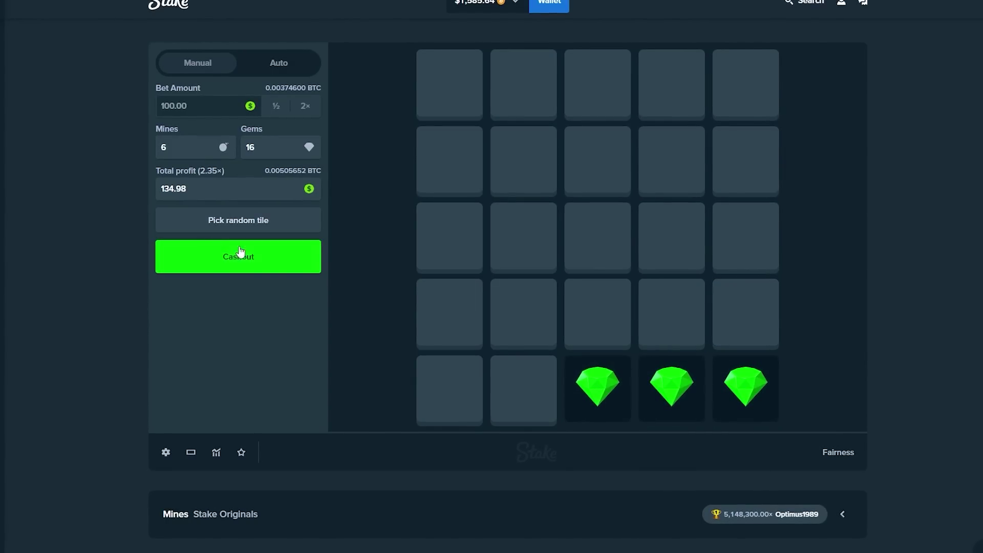
click(513, 395)
click(273, 258)
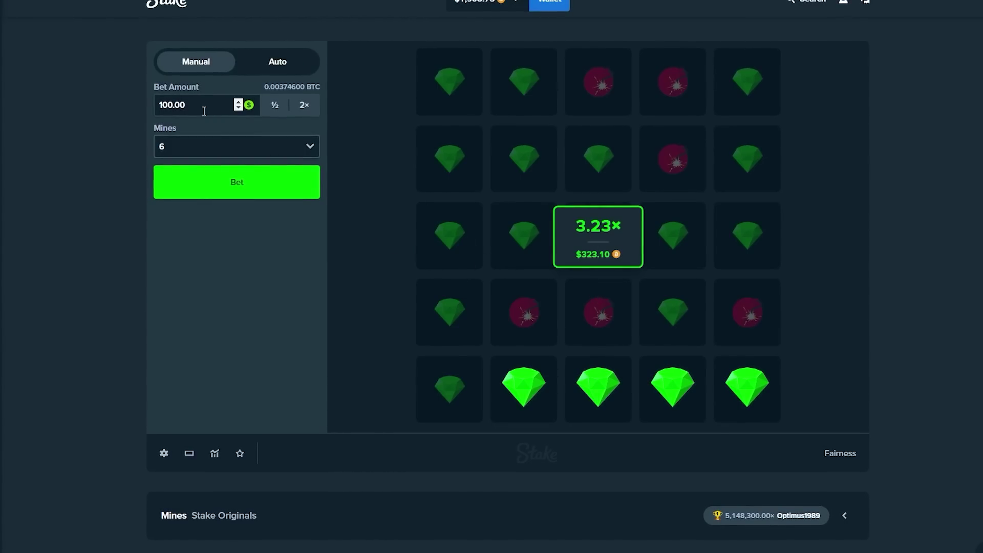
- Play two $100 rounds that hit mines around the fourth row
click(219, 187)
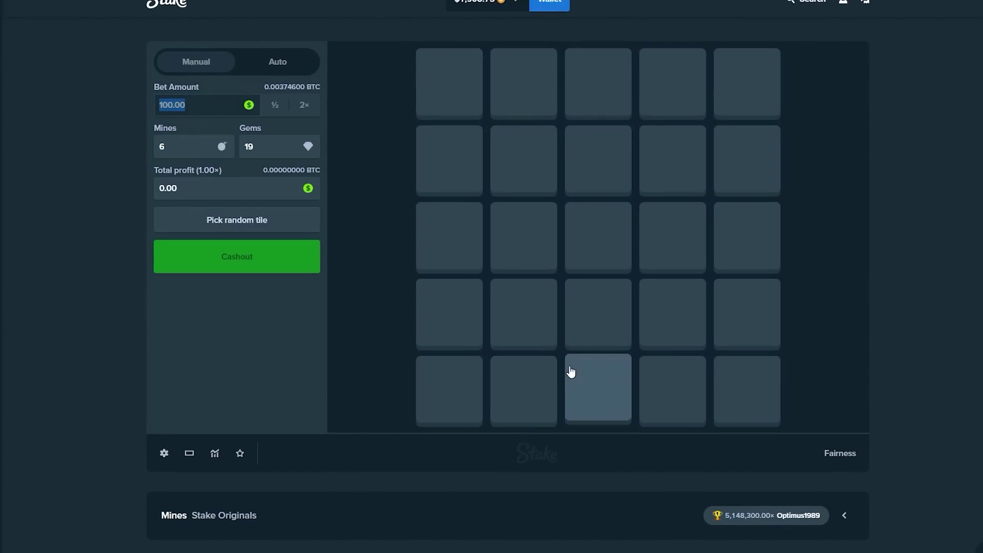
click(622, 322)
click(671, 317)
click(247, 189)
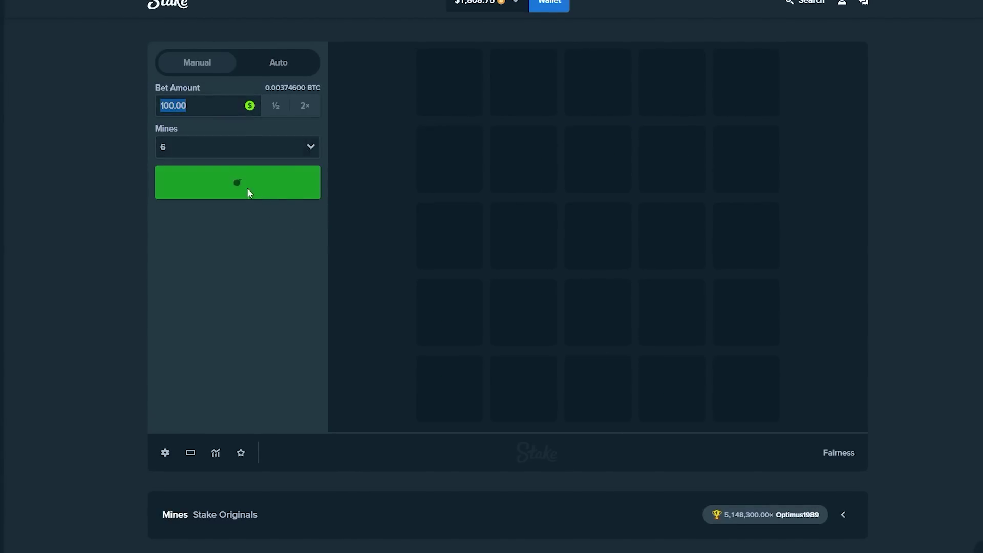
click(537, 326)
click(528, 361)
click(459, 328)
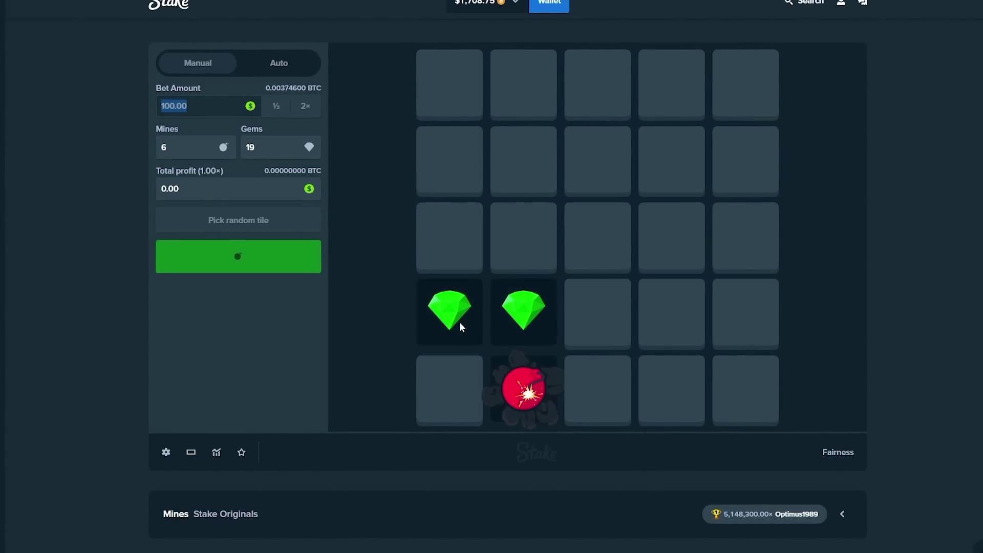
- Play two more rounds, on middle-row tiles and then the centre tile
click(245, 192)
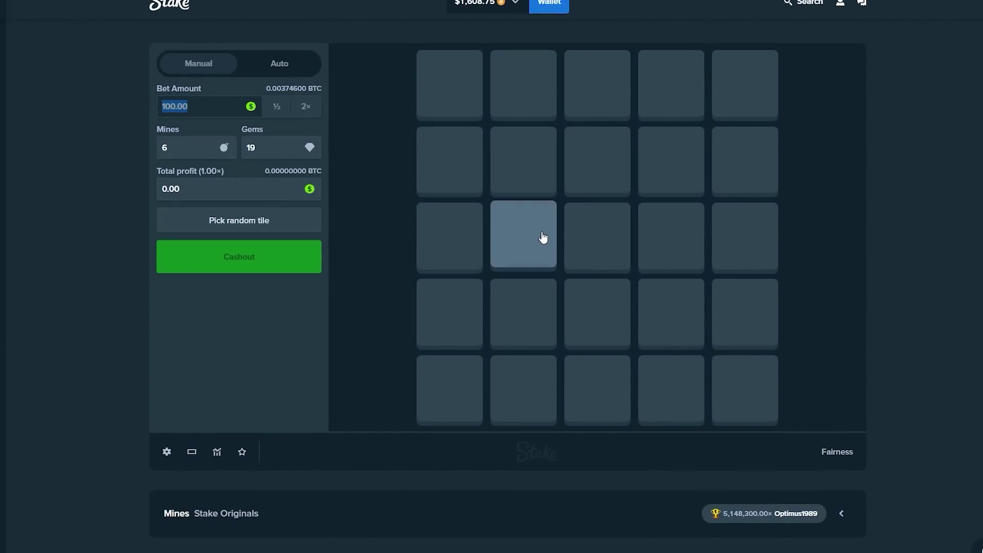
click(547, 236)
click(599, 240)
click(683, 242)
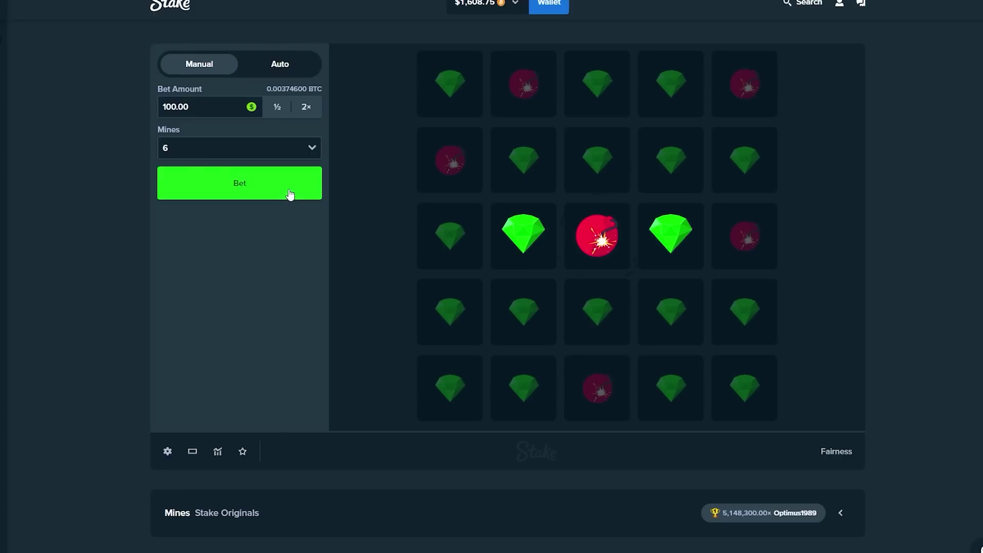
click(292, 193)
click(590, 252)
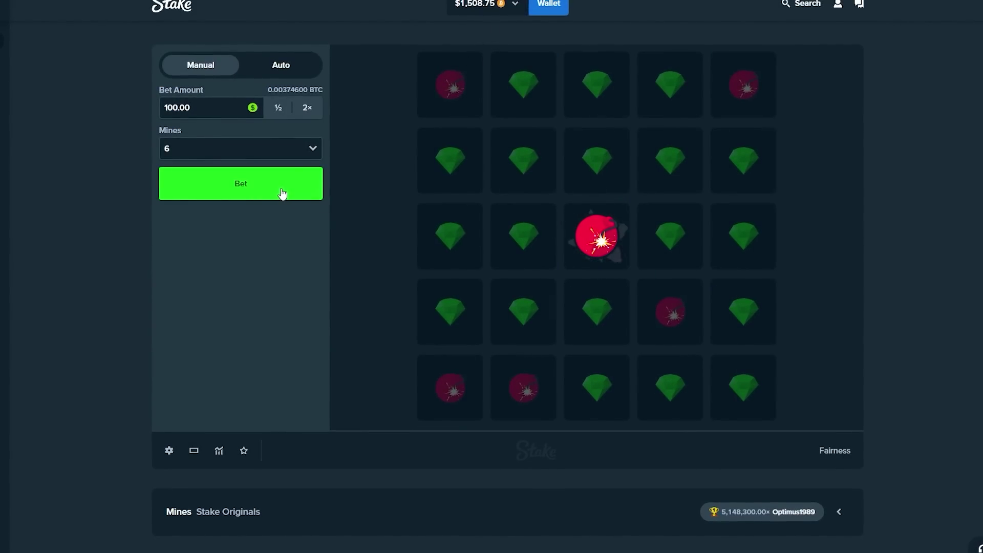
- Play a round uncovering bottom-right, fourth-row and centre tiles
click(283, 194)
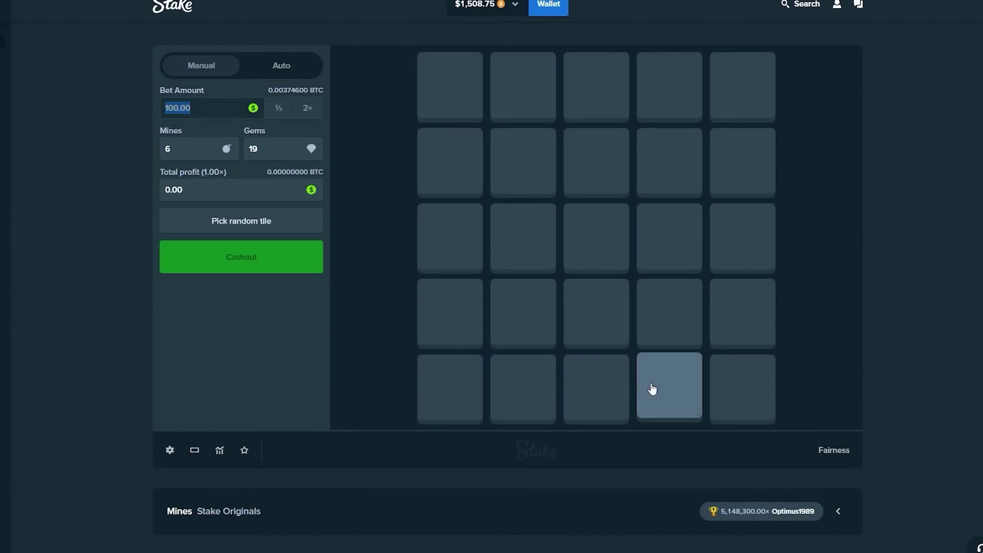
click(656, 388)
click(597, 386)
click(677, 317)
click(606, 257)
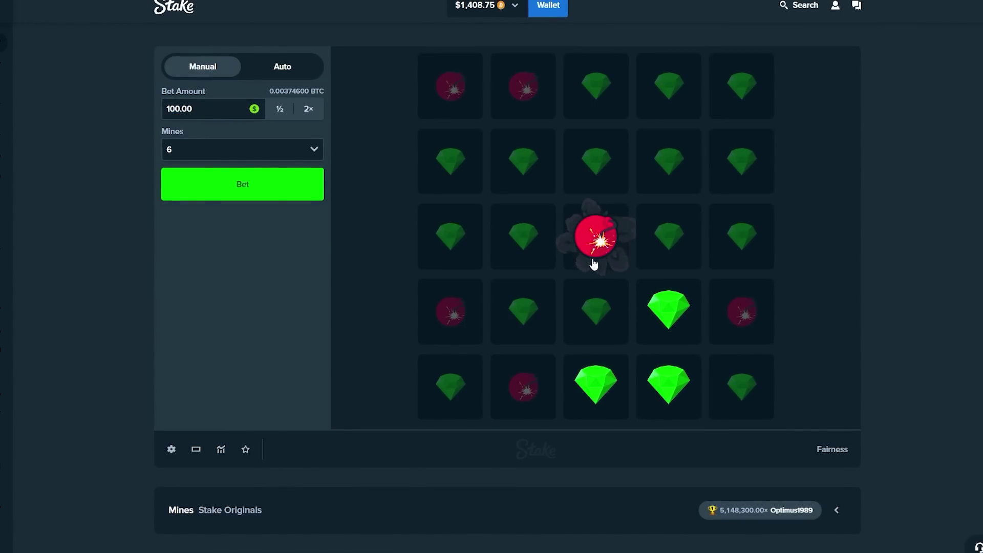
- Uncover five gems around the bottom-right and centre, cashing out at 4.52× for $452.35
click(252, 192)
click(741, 344)
click(739, 384)
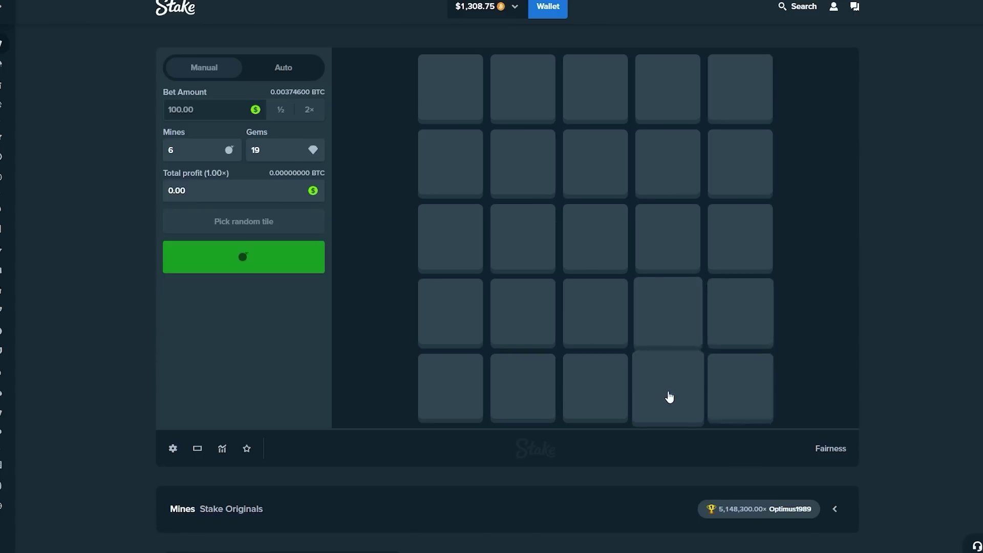
click(667, 384)
click(667, 313)
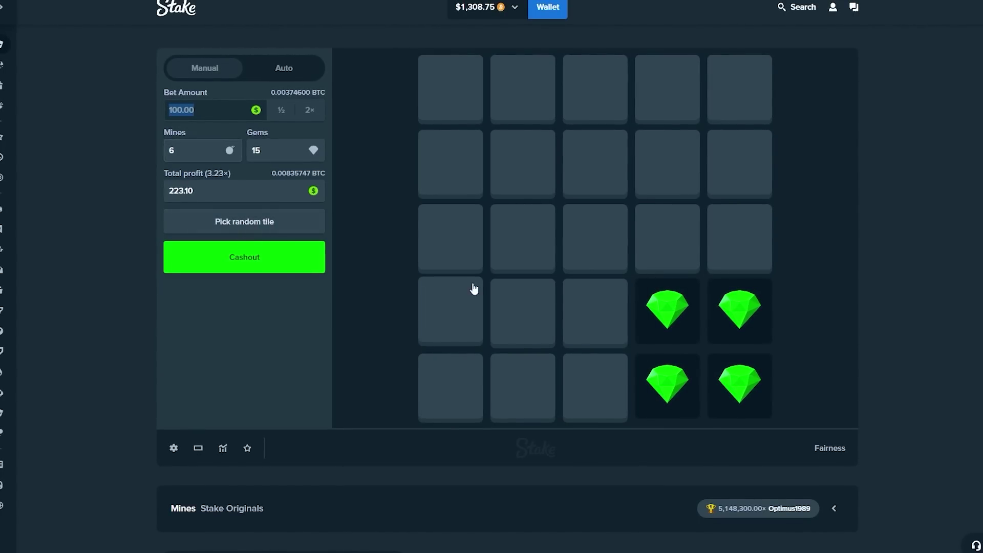
click(587, 227)
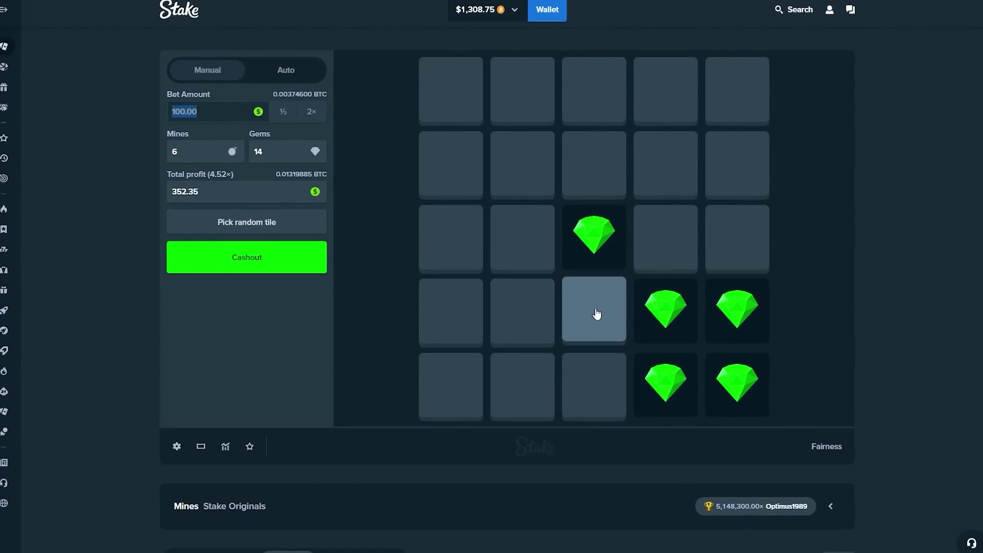
click(202, 266)
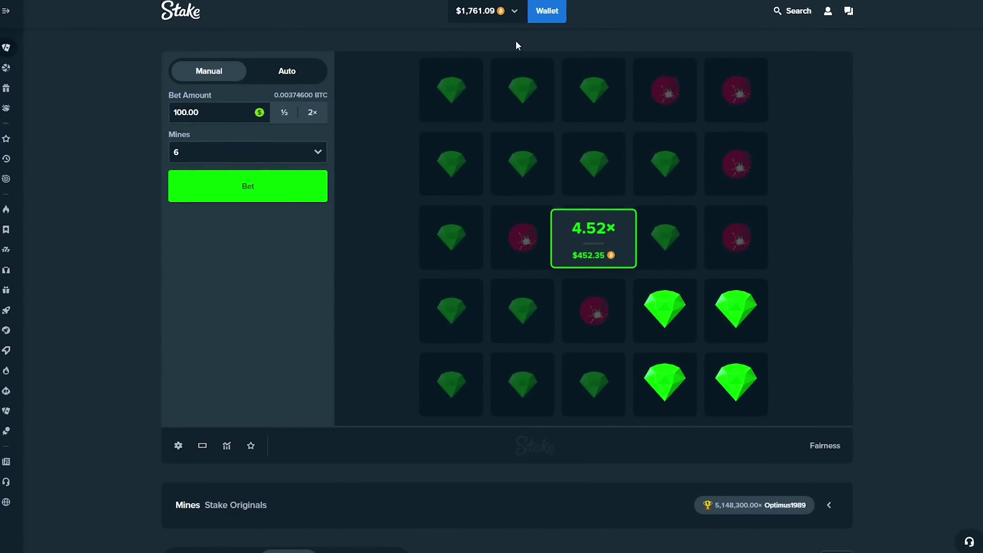
- Bet $100 with six mines, reveal five gems, and cash out at 4.52× for $2,113.44
click(323, 181)
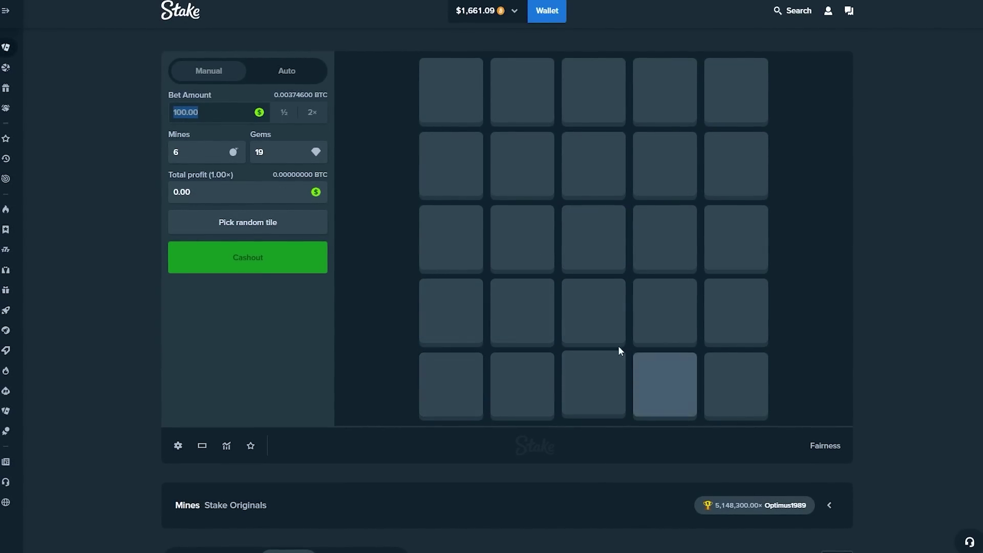
click(565, 377)
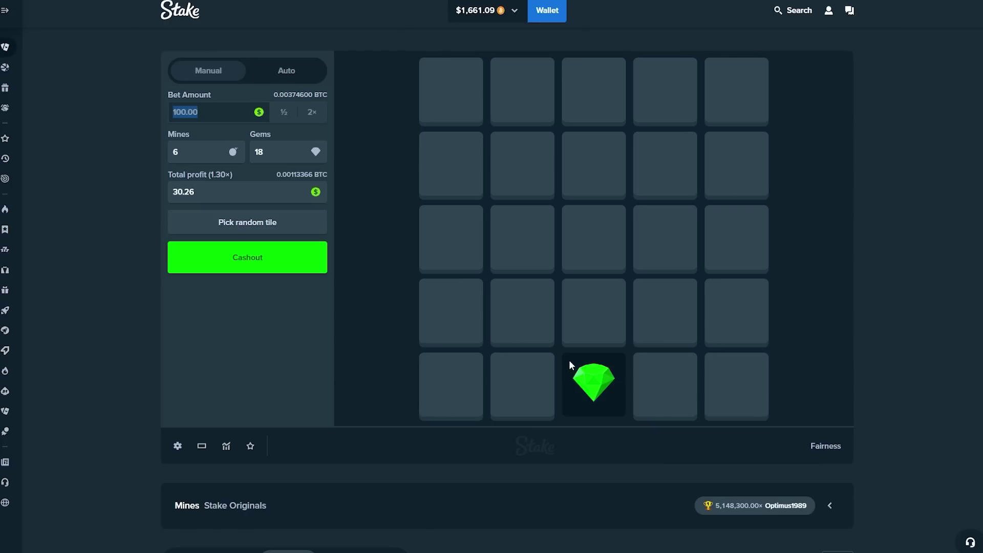
click(580, 342)
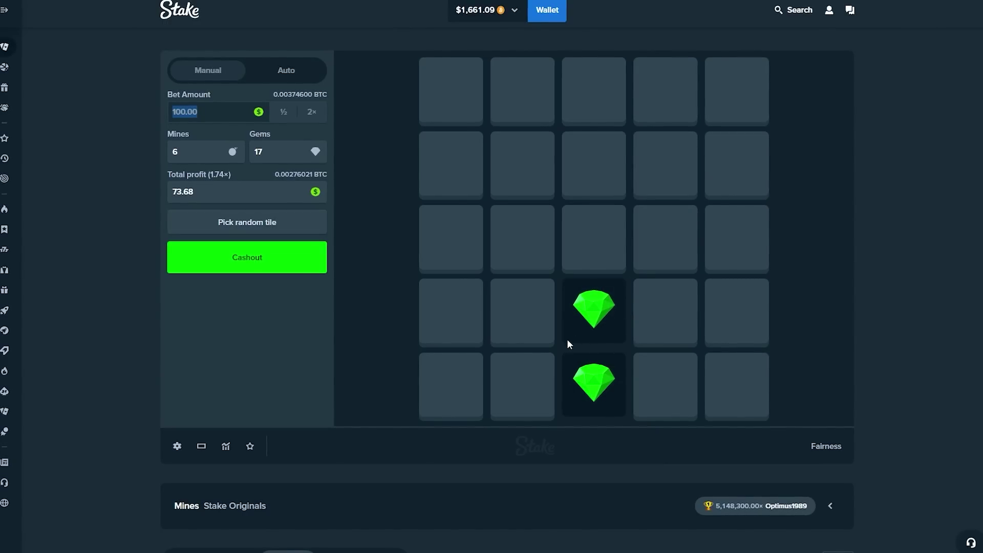
click(450, 329)
click(516, 320)
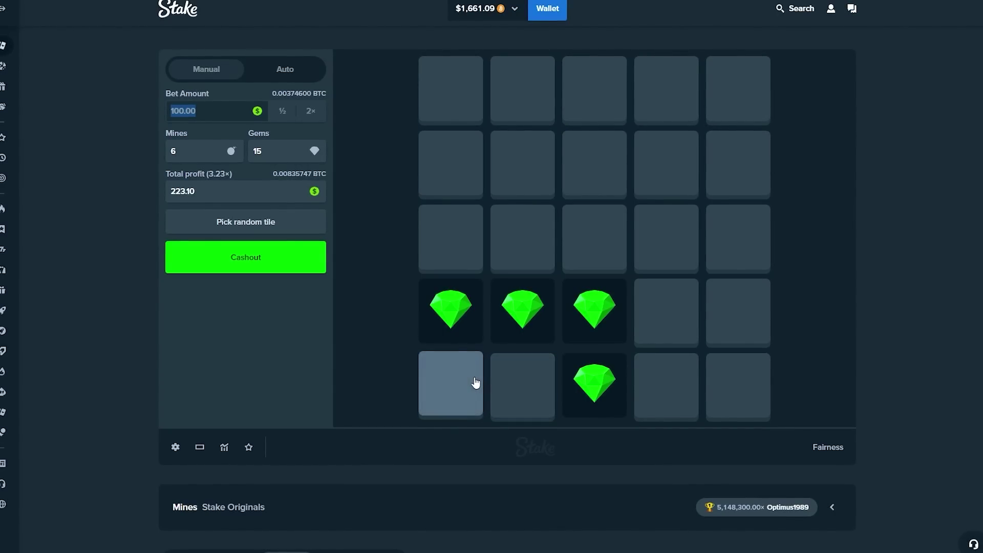
click(452, 372)
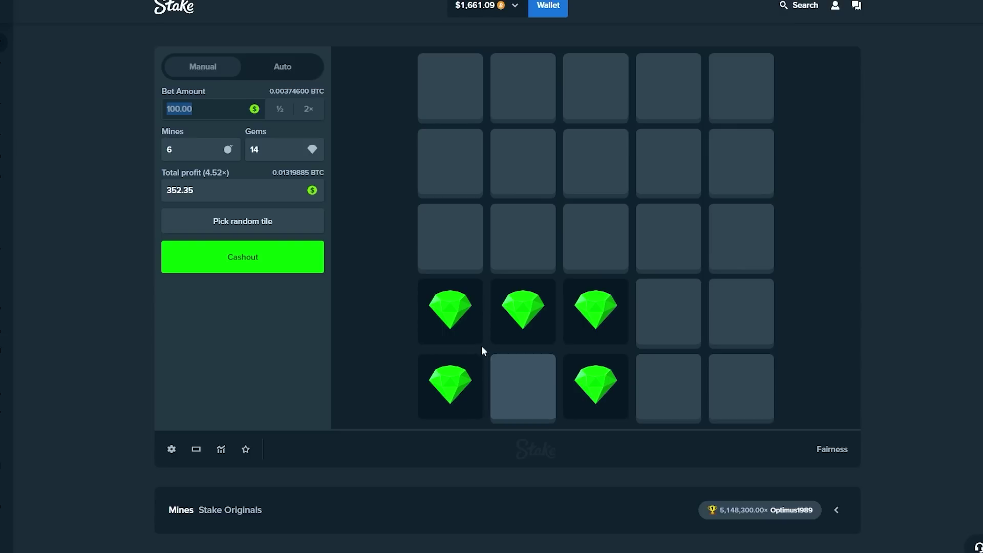
click(282, 269)
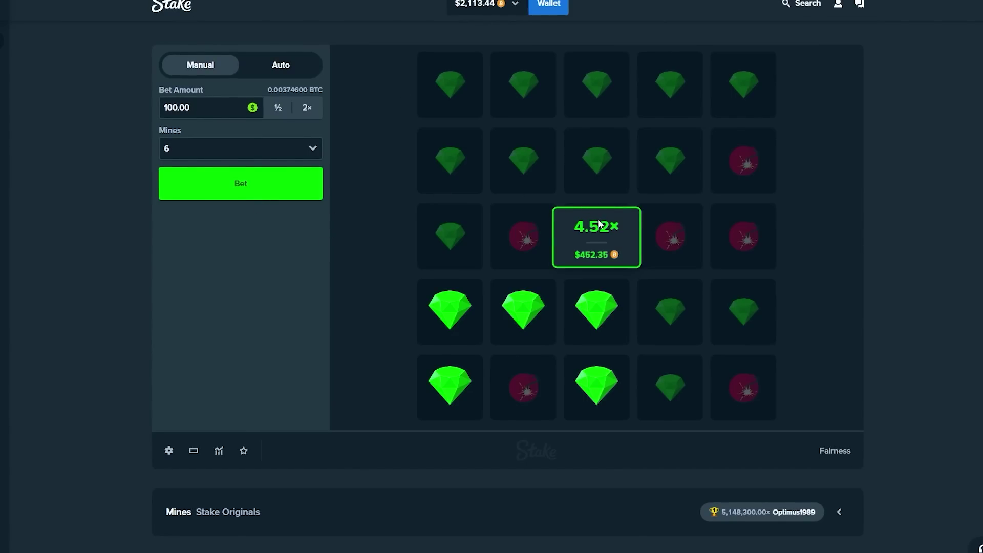
- Play two $100 six-mine rounds: lose the first on a mine, cash out the second
click(235, 186)
click(523, 236)
click(597, 237)
click(670, 236)
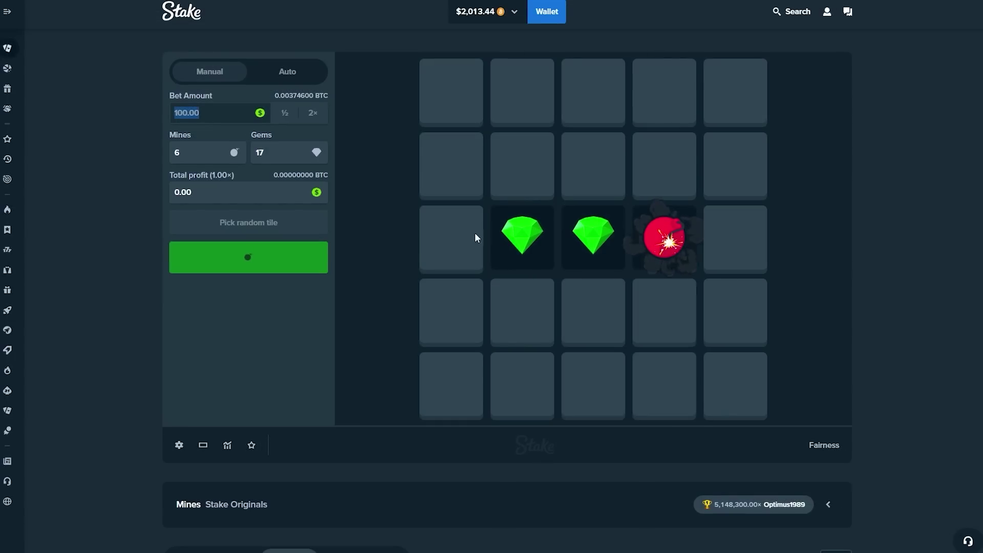
click(242, 199)
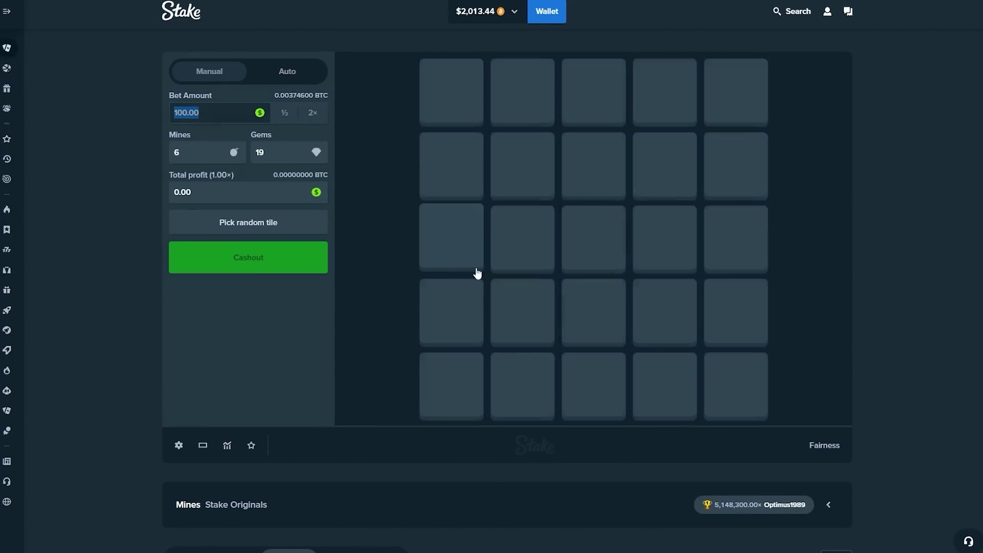
click(521, 316)
click(543, 241)
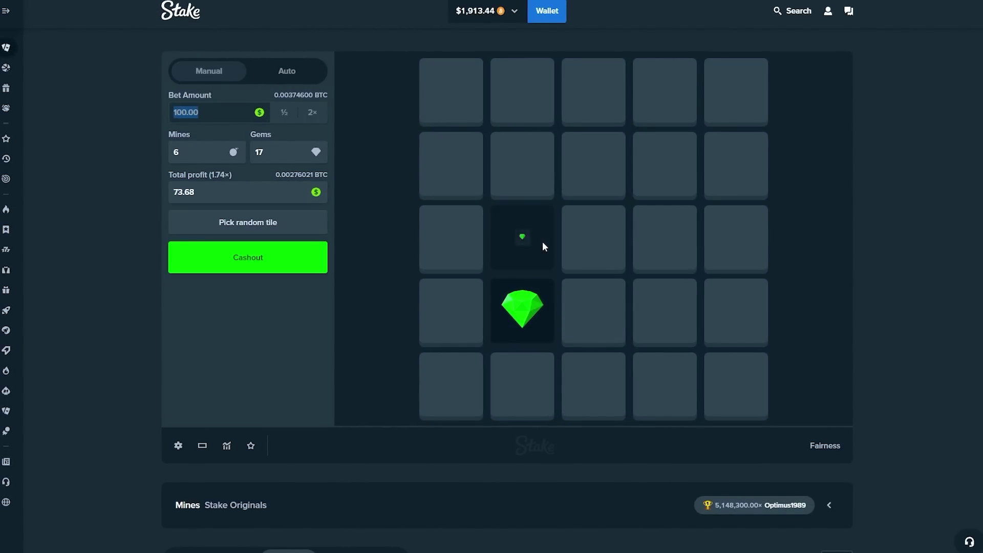
click(267, 264)
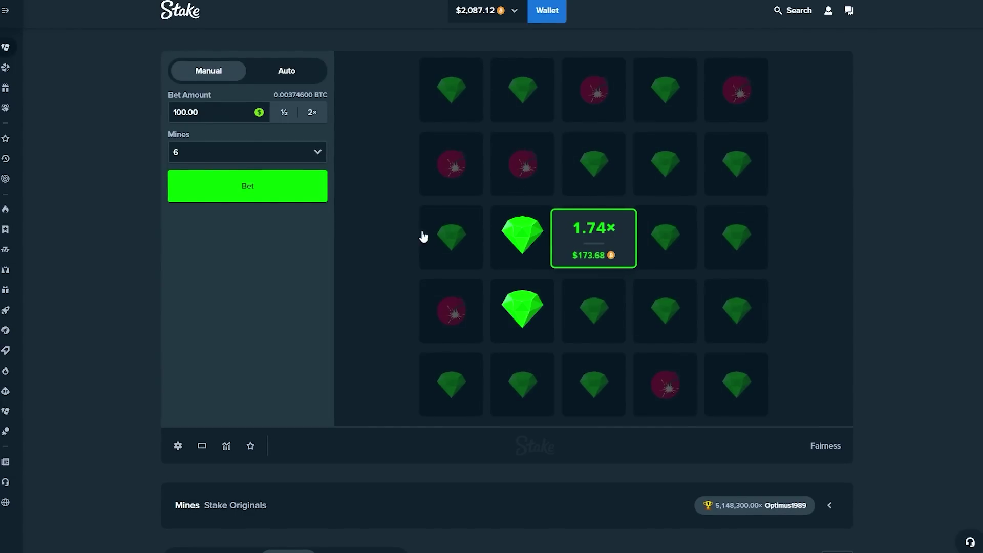
- Lose one more round, cash out four gems at 3.23× for $323.10, then set 11 mines
click(247, 183)
click(665, 239)
click(594, 238)
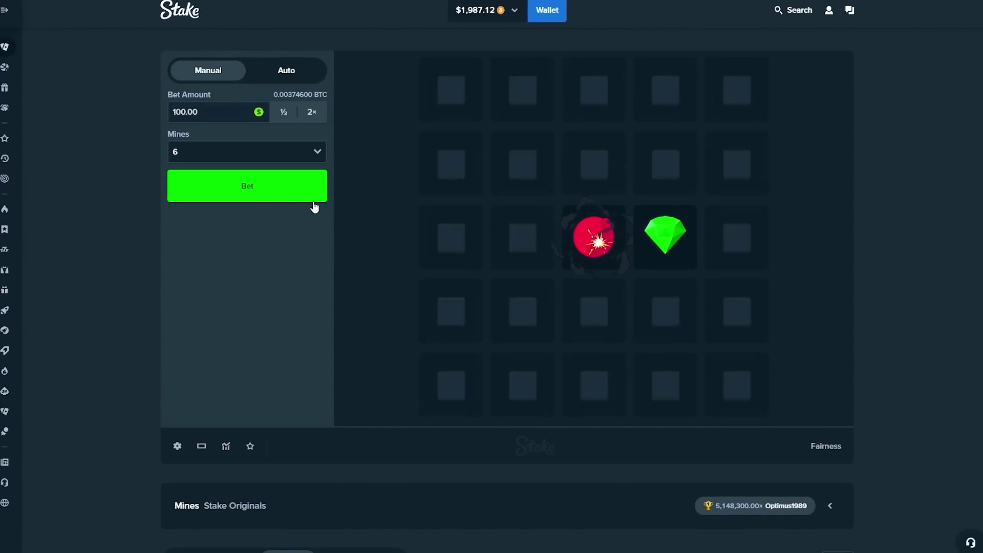
click(287, 195)
click(663, 156)
click(665, 89)
click(753, 92)
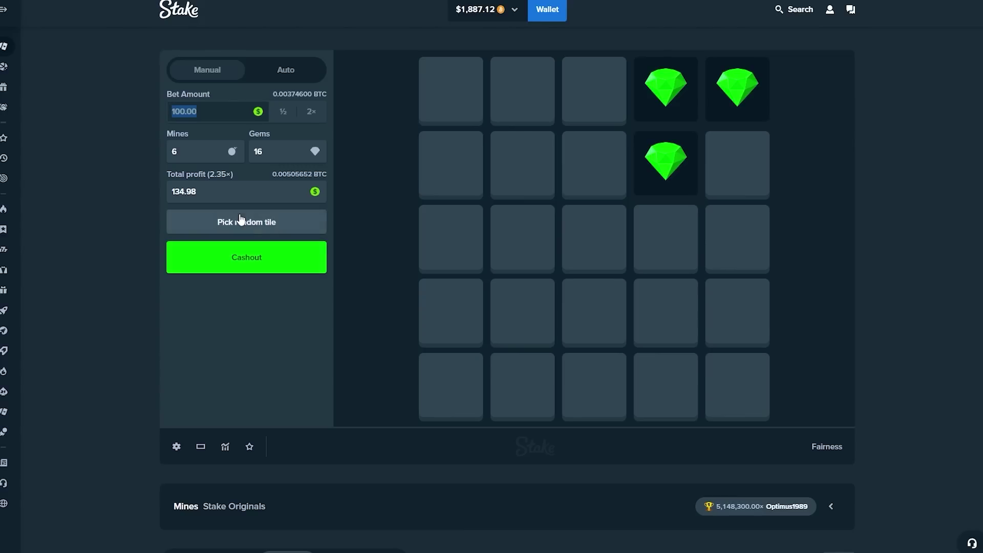
click(595, 227)
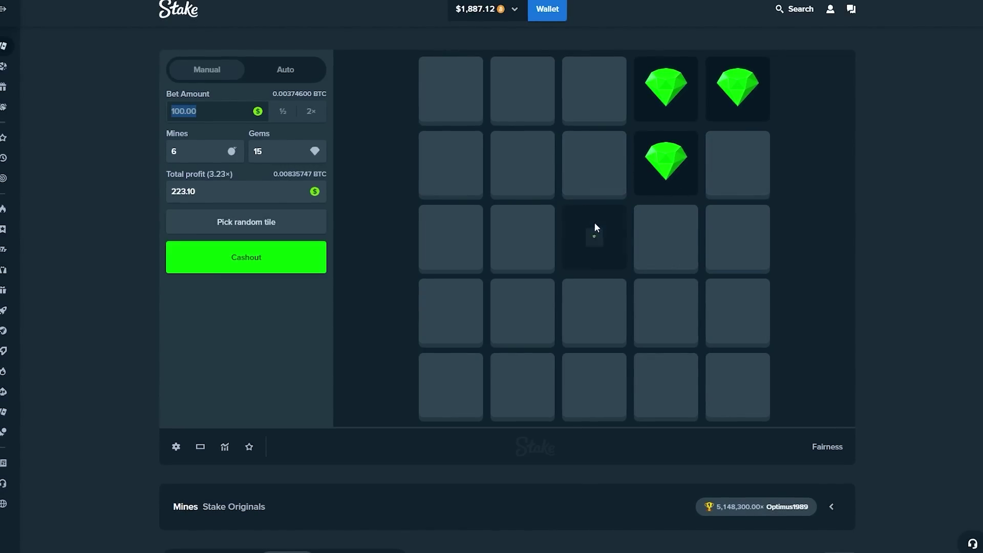
click(244, 257)
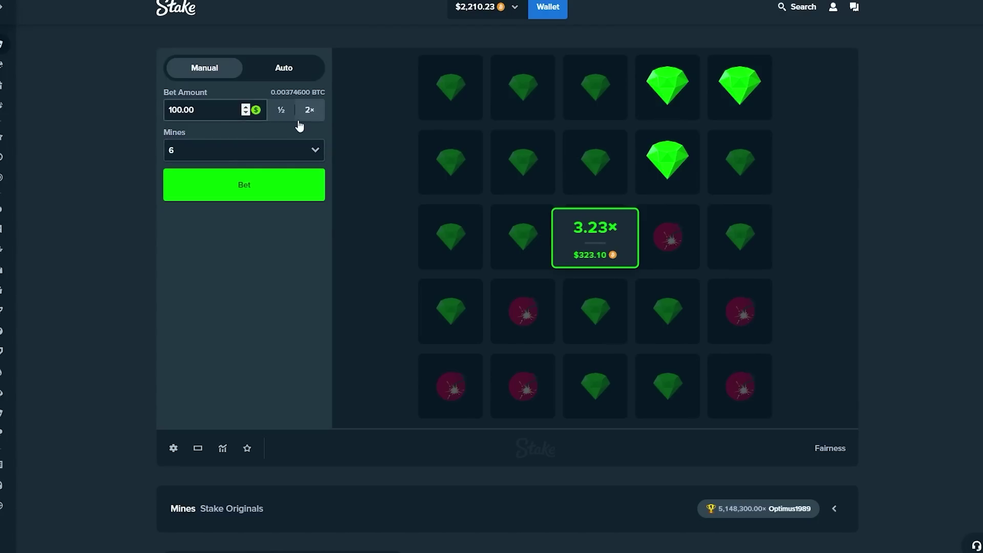
click(217, 210)
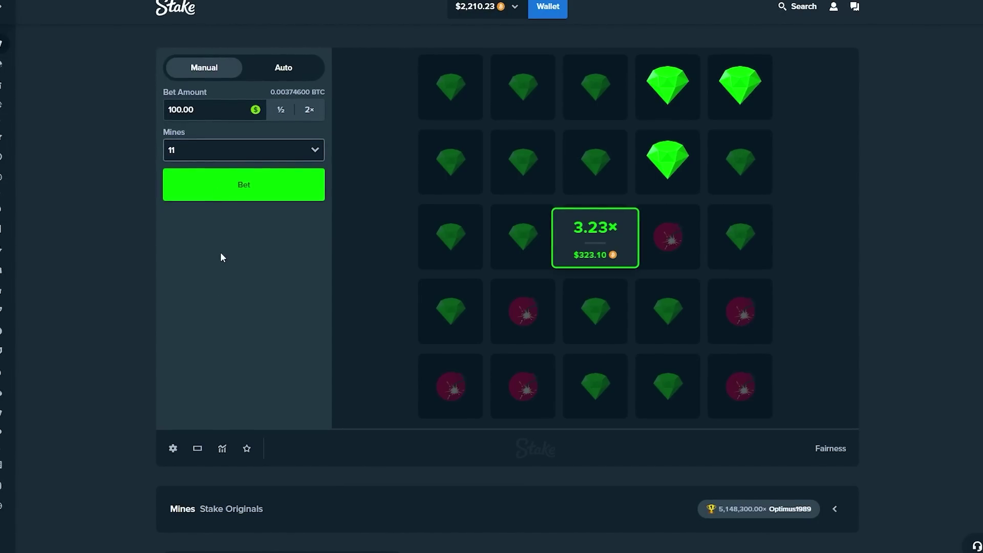
- Bet $100 with 11 mines, reveal two gems, and cash out at 3.26× for $326.37
click(246, 184)
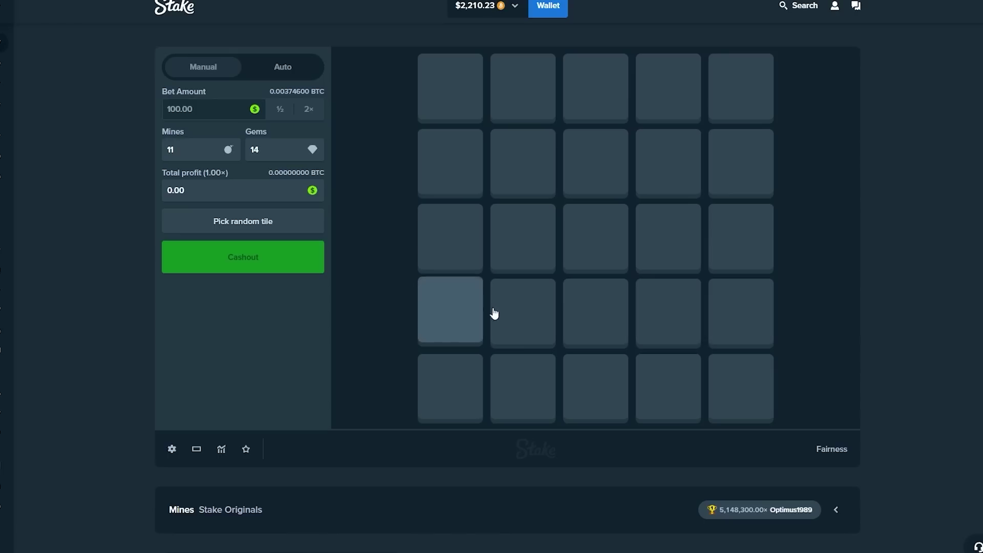
click(529, 240)
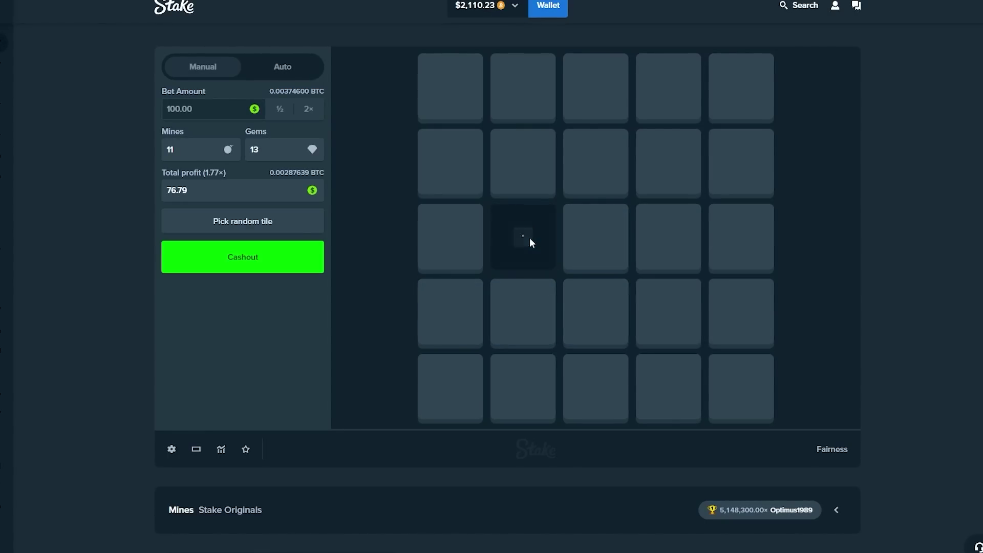
click(585, 254)
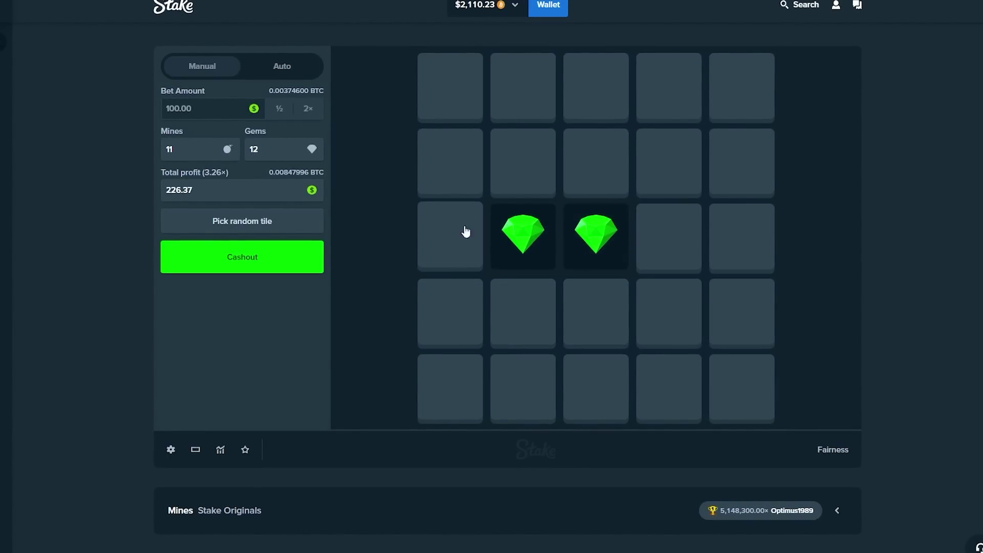
click(243, 257)
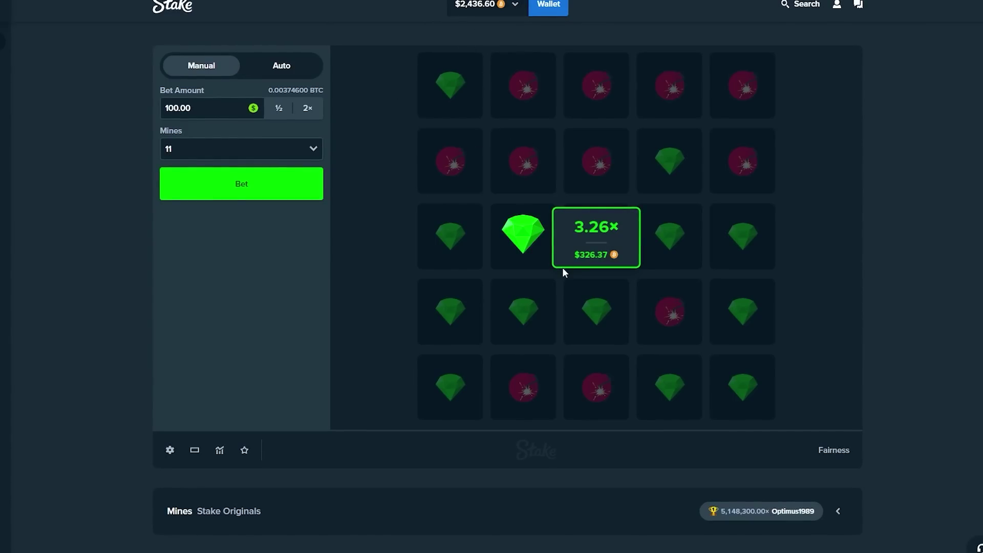
- Lose two quick rounds on mines, then halve the bet to 50.00
key(space)
click(545, 384)
key(space)
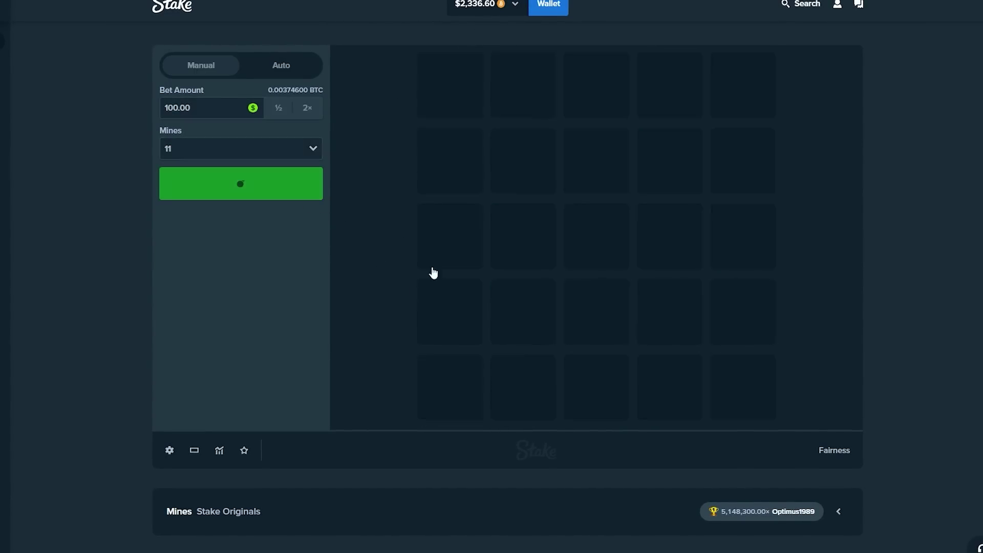
click(602, 324)
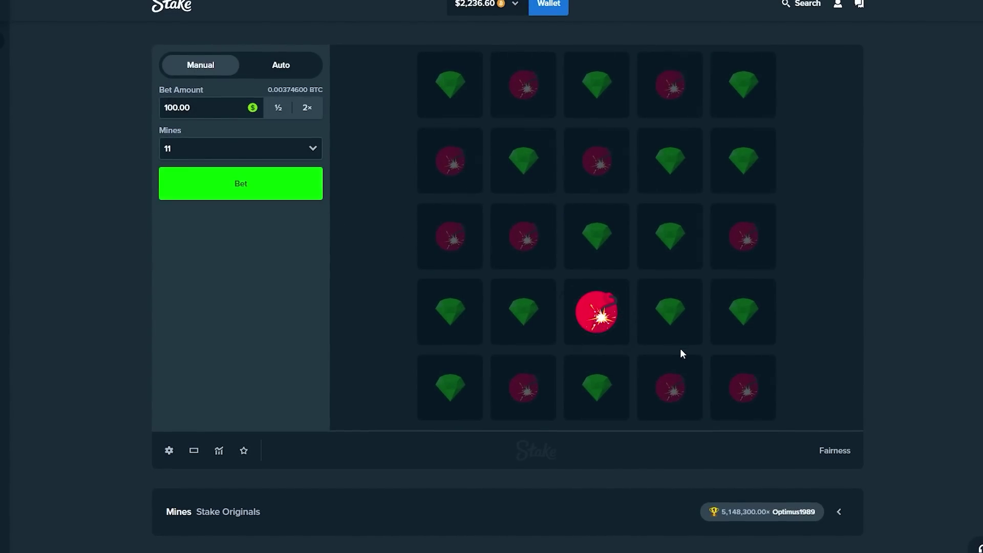
click(278, 109)
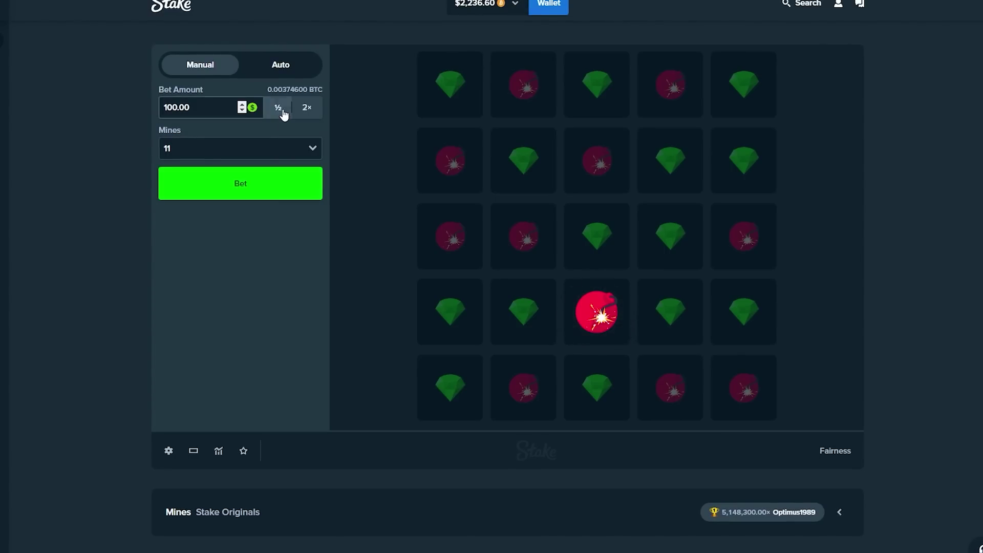
- Play three $50 eleven-mine rounds, each ending on a mine
key(space)
click(604, 342)
click(682, 334)
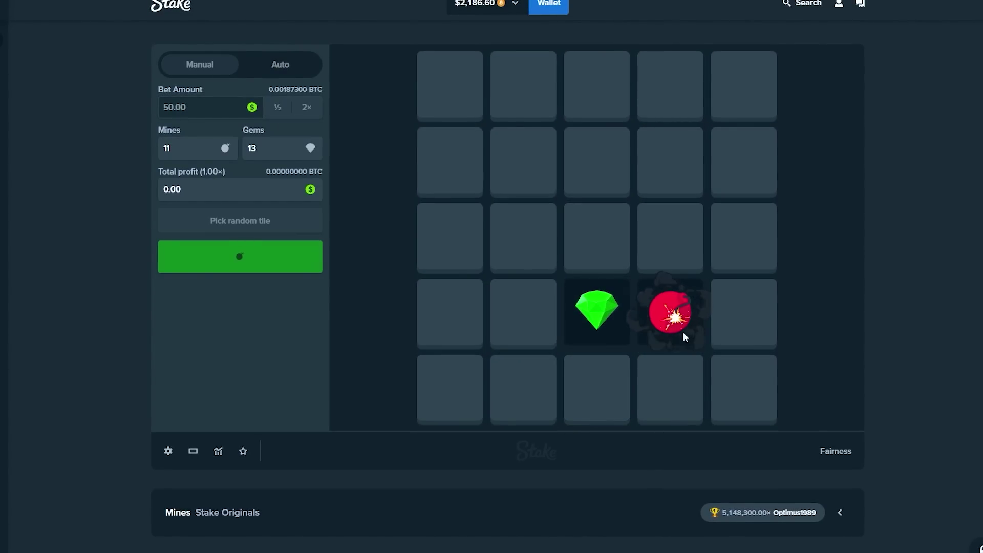
key(space)
click(584, 388)
click(584, 322)
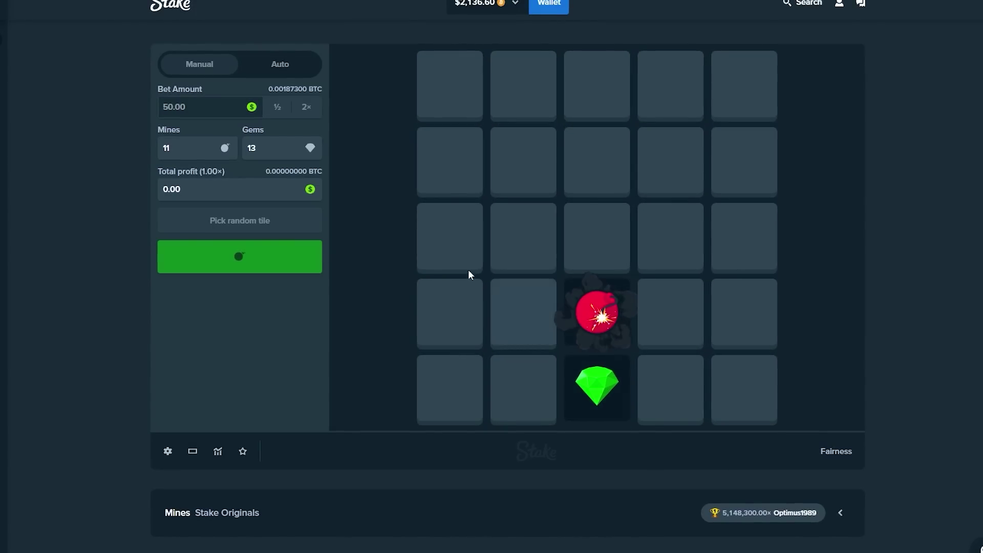
click(253, 188)
click(547, 315)
click(577, 312)
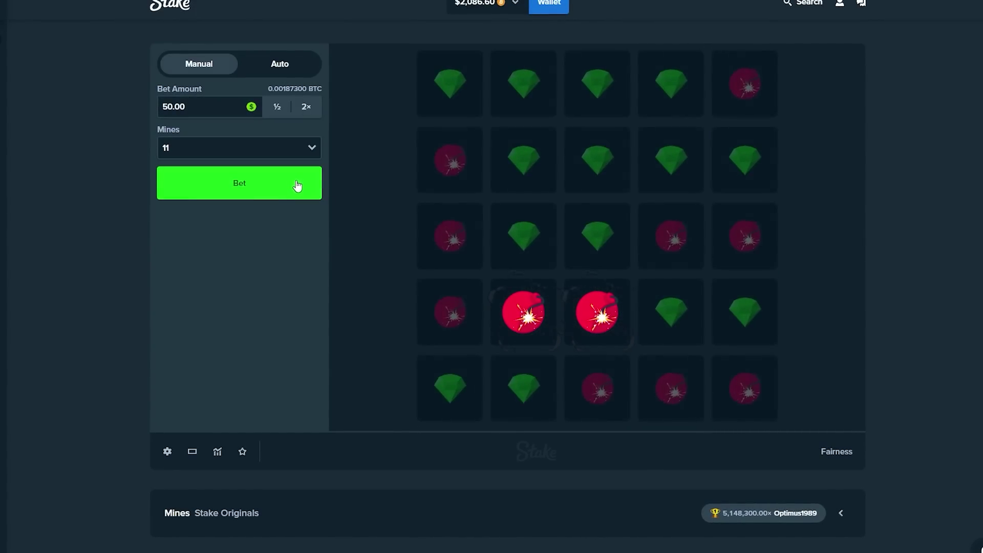
- Play two more $50 eleven-mine rounds, revealing one tile, then three tiles in row 4
click(287, 184)
click(651, 330)
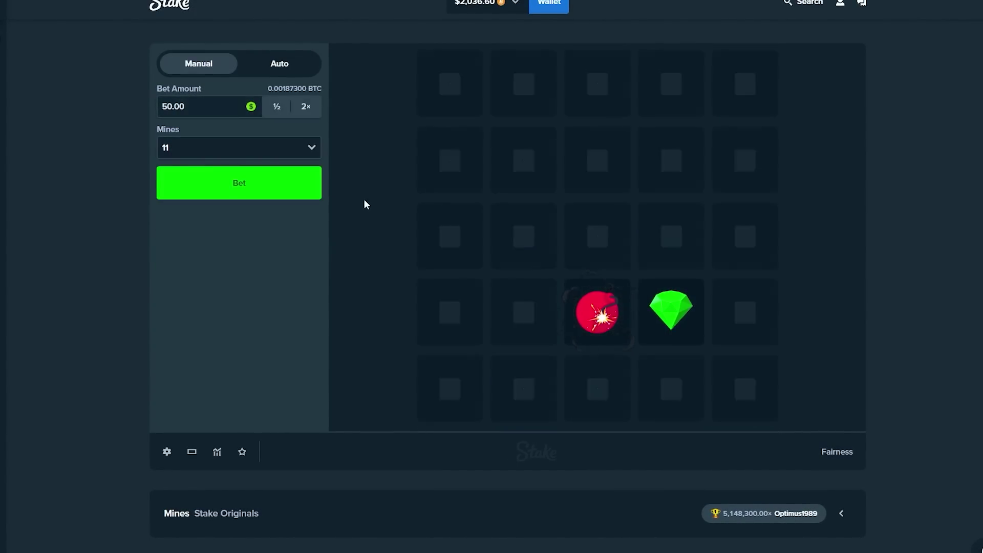
click(264, 190)
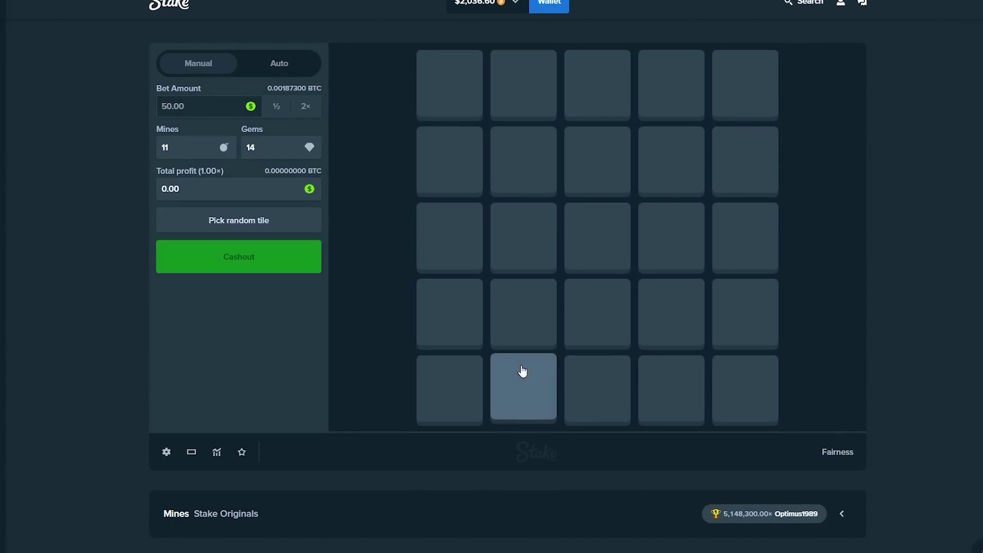
click(524, 319)
click(600, 324)
click(643, 324)
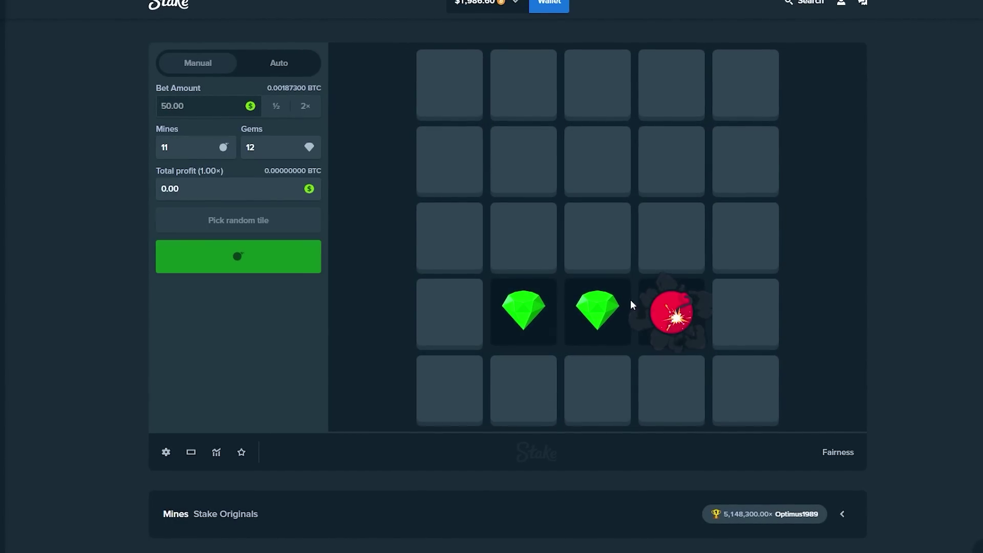
- Reveal three gems in row 4 and cash out at 6.26×
click(238, 182)
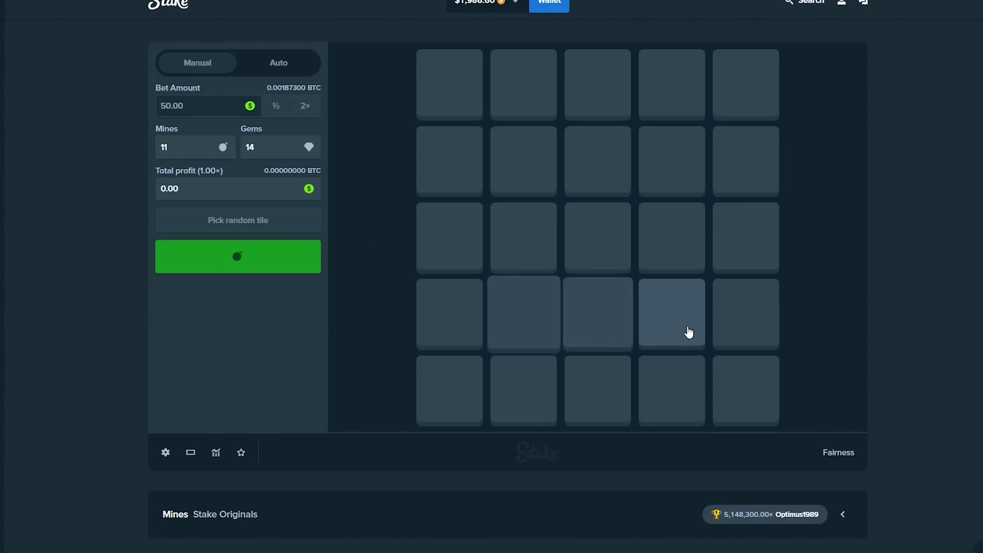
click(523, 315)
click(598, 315)
click(680, 326)
click(173, 275)
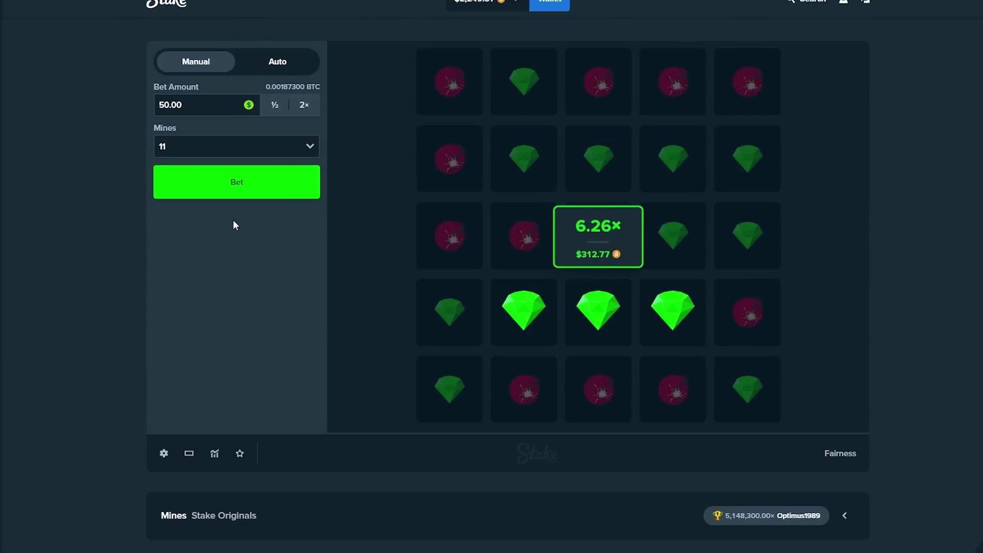
- Play two more $50 rounds, revealing three tiles in each
click(240, 184)
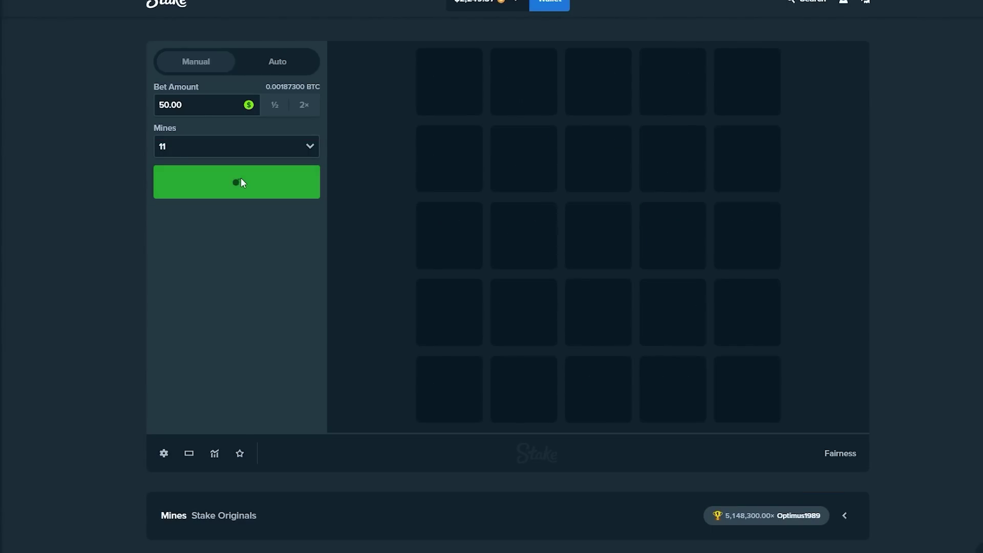
click(524, 236)
click(597, 236)
click(673, 235)
click(266, 188)
click(524, 312)
click(524, 235)
click(598, 236)
- Reveal three gems across row 3 and cash out again at 6.26×
click(280, 189)
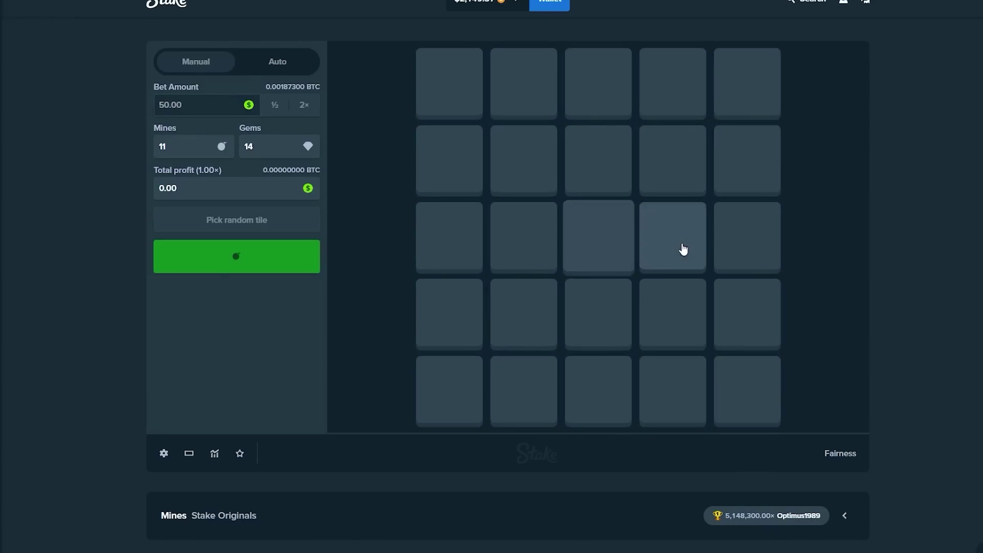
click(598, 236)
click(673, 236)
click(746, 236)
click(260, 257)
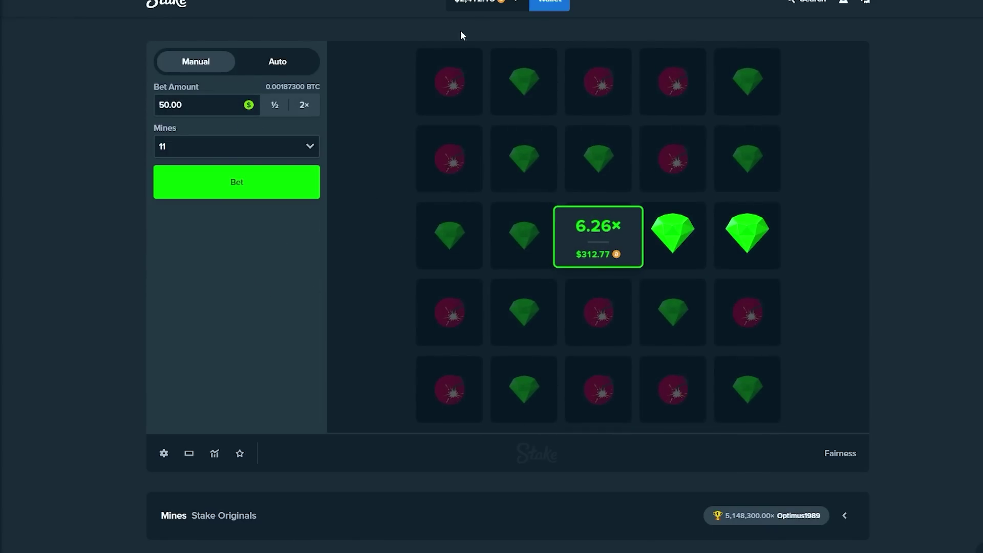
- Play three more $50 eleven-mine rounds, the first two ending on mines
click(265, 185)
click(607, 254)
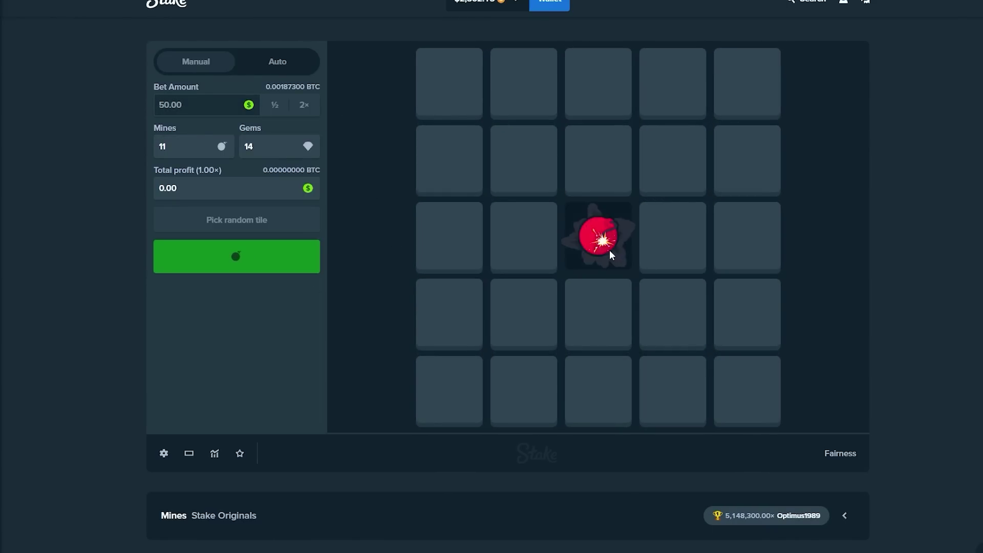
click(224, 184)
click(599, 312)
click(673, 236)
click(598, 236)
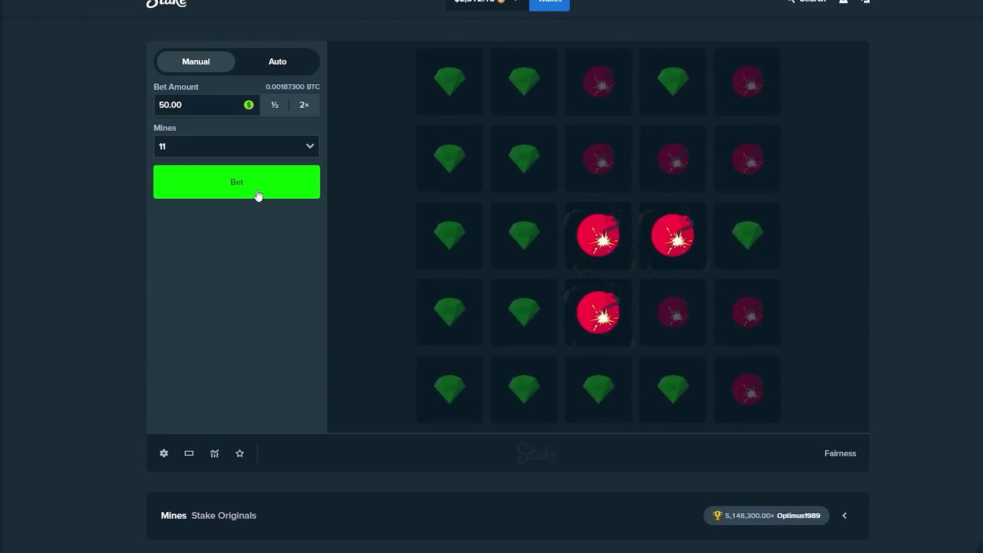
click(258, 195)
click(522, 329)
click(584, 330)
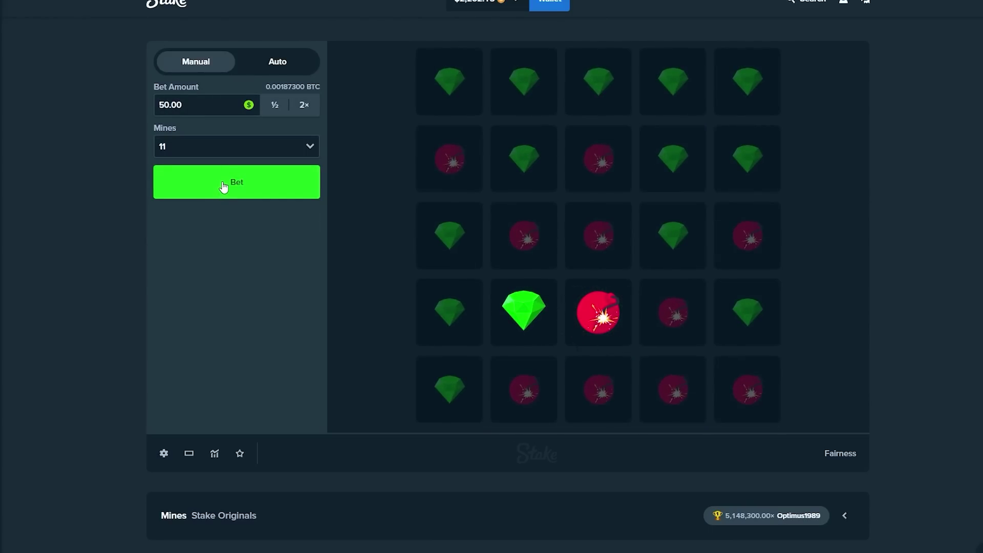
- Lose a round on the centre tile, play one more, then start a fresh $50 round
click(223, 187)
click(586, 253)
click(284, 193)
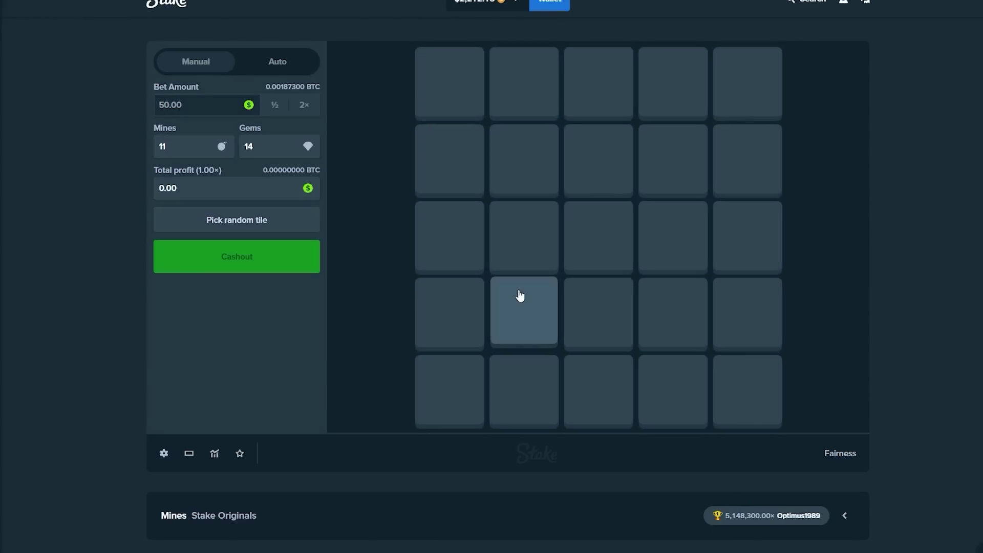
click(519, 295)
click(465, 318)
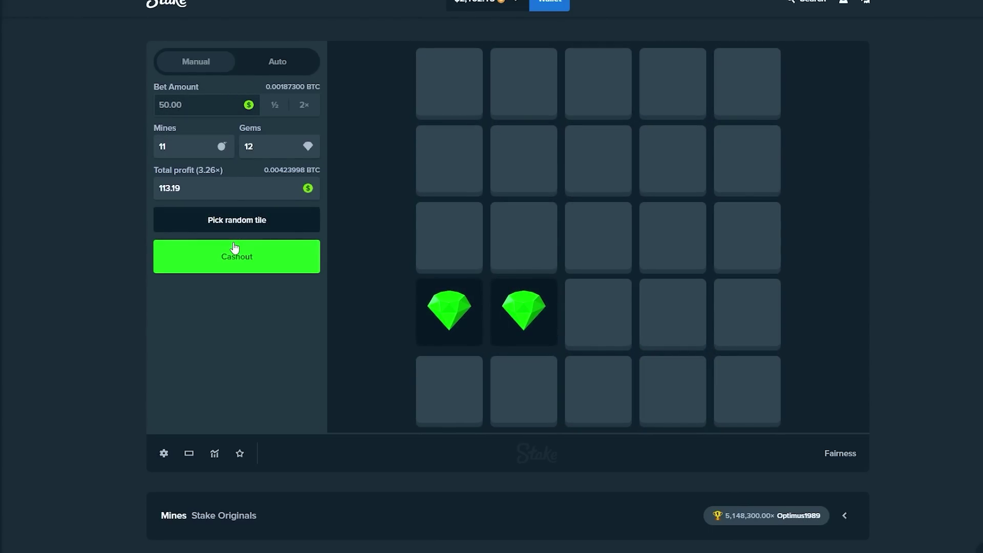
click(229, 230)
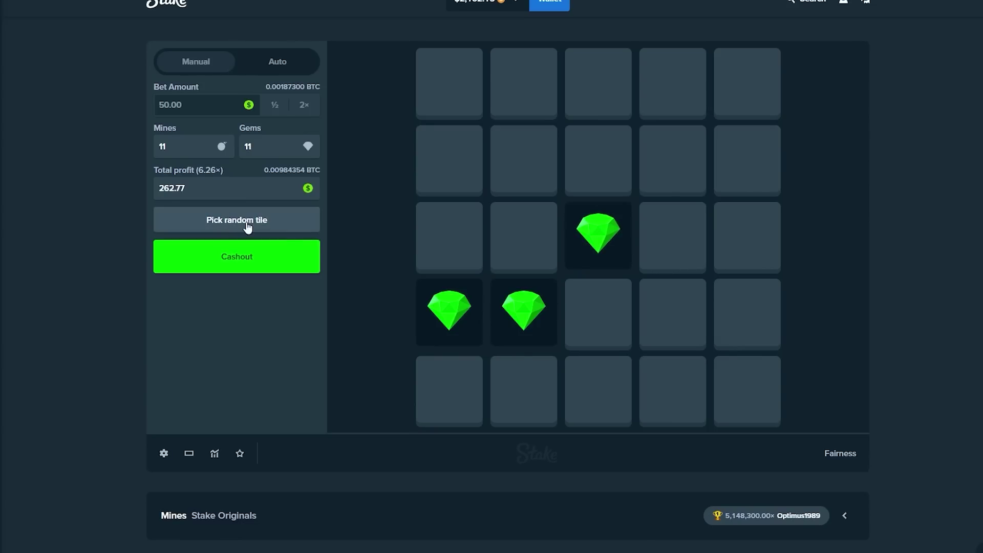
click(526, 239)
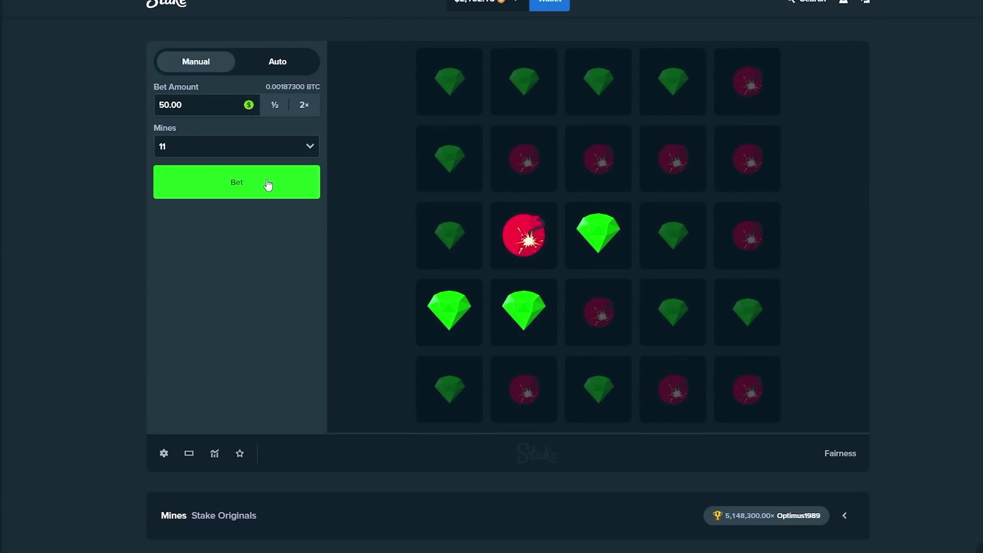
click(268, 184)
key(w)
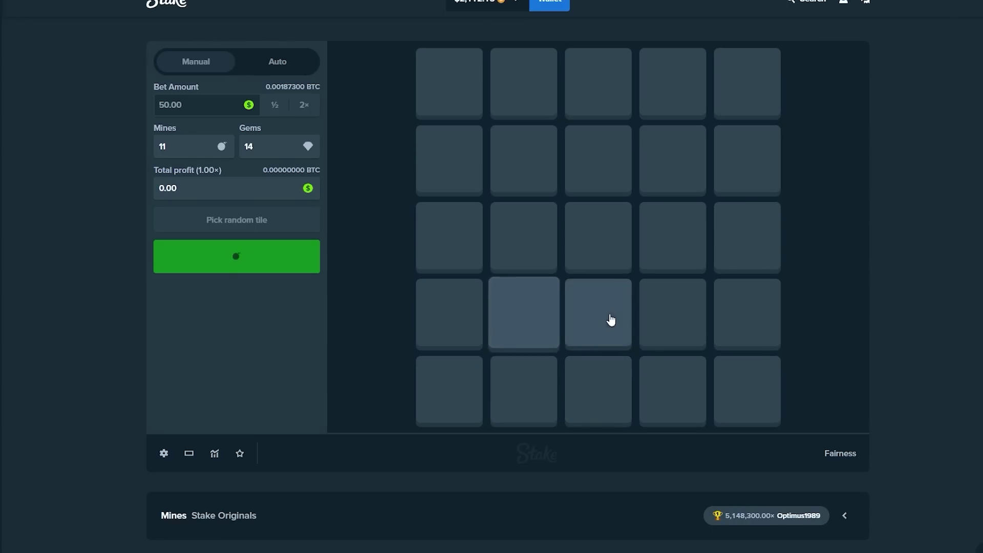
- Finish the open round, set a $100 bet, and cash out two gems at 1.94×
click(610, 319)
click(572, 245)
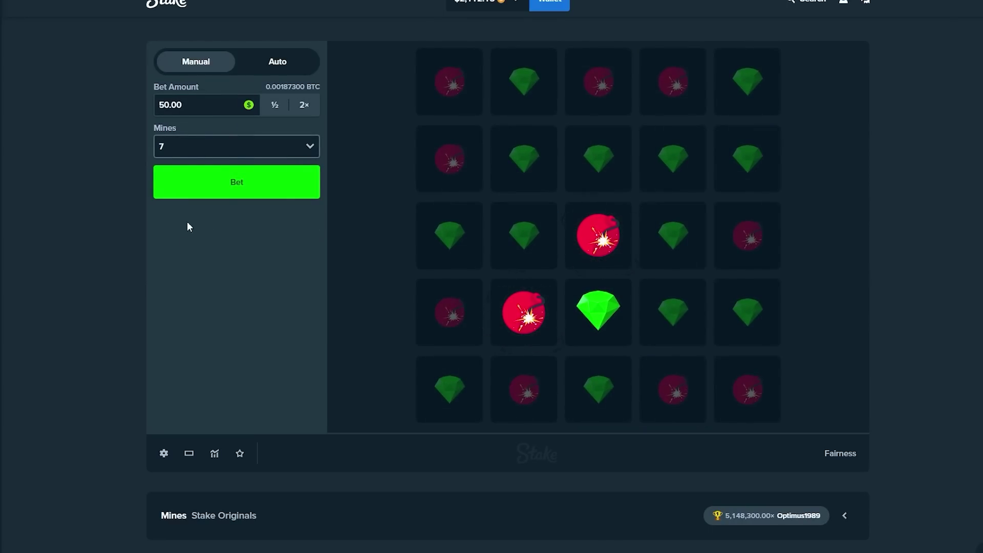
click(202, 104)
key(ctrl+a)
text(100)
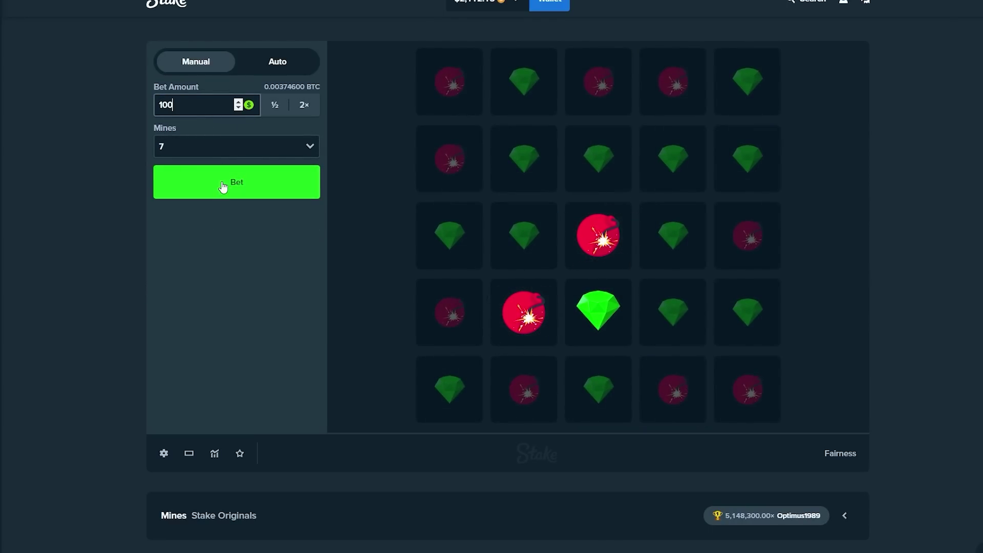
click(222, 186)
click(598, 235)
click(599, 312)
click(268, 262)
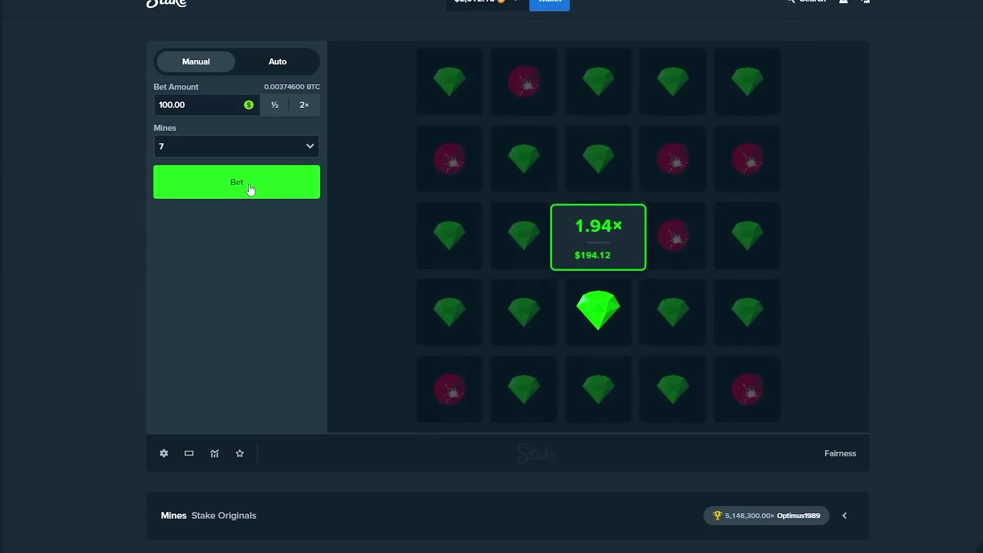
- Play another $100 round, uncovering several tiles, and cash out at 1.38×
click(249, 190)
click(524, 389)
click(598, 389)
click(237, 256)
click(243, 193)
click(449, 158)
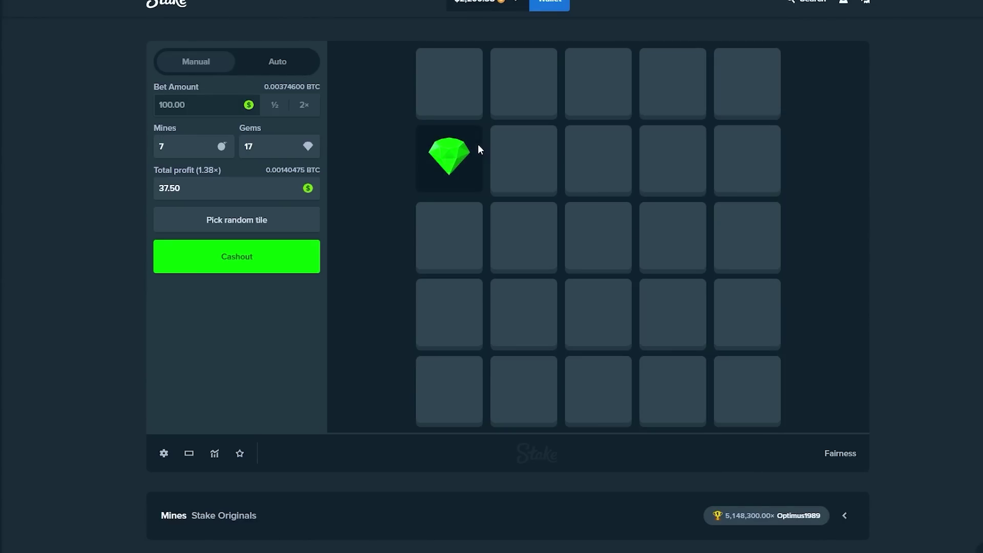
click(308, 254)
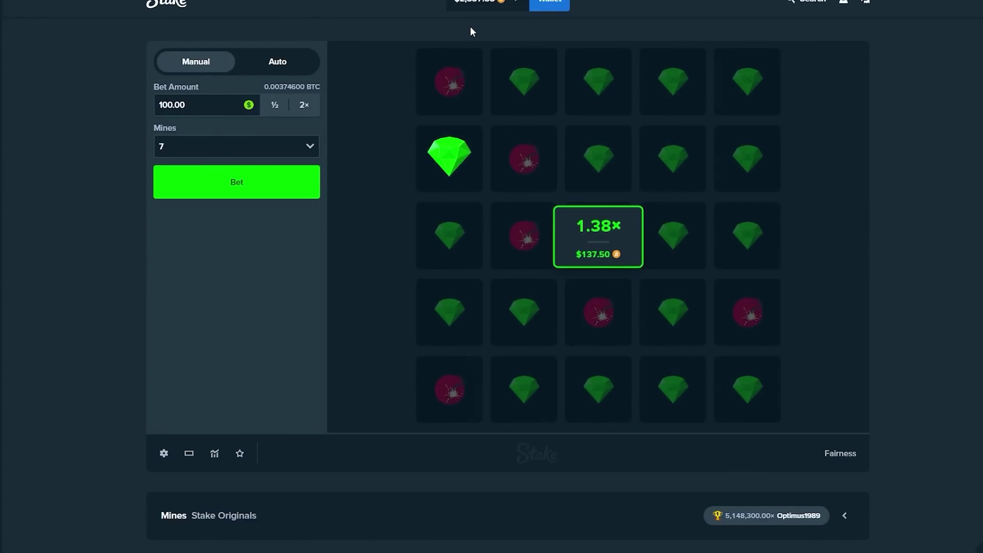
- Play two more $100 rounds, uncovering three tiles in each
click(256, 189)
click(673, 390)
click(673, 312)
click(743, 317)
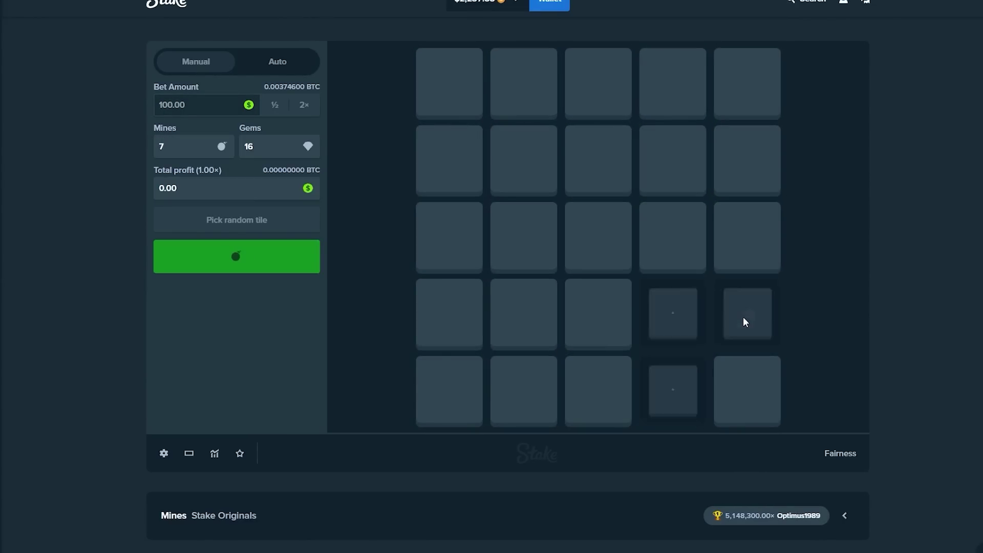
click(263, 186)
click(599, 388)
click(597, 312)
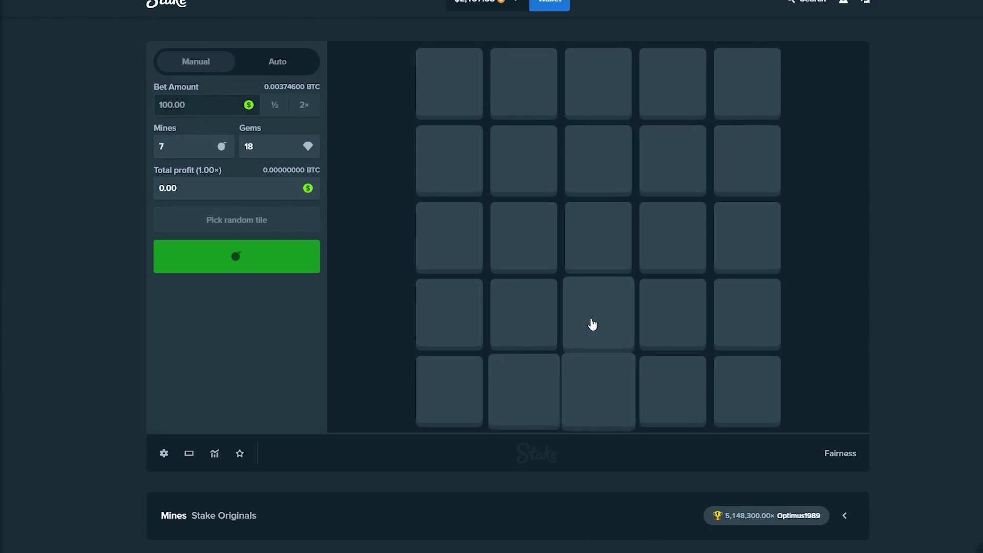
click(524, 388)
- Play two more $100 rounds, uncovering four tiles in each
click(247, 193)
click(673, 389)
click(673, 312)
click(747, 312)
click(747, 388)
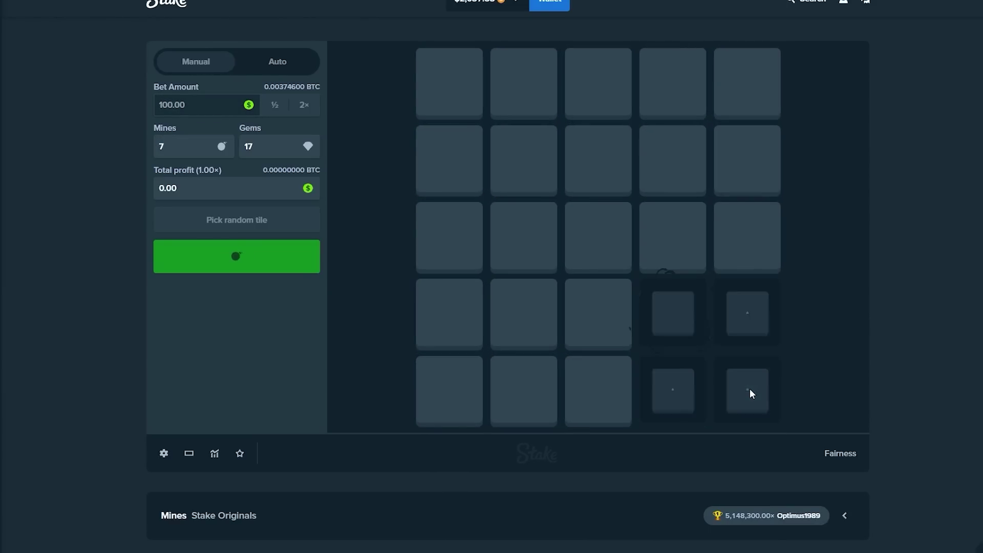
click(292, 192)
click(524, 389)
click(524, 312)
click(449, 312)
click(450, 389)
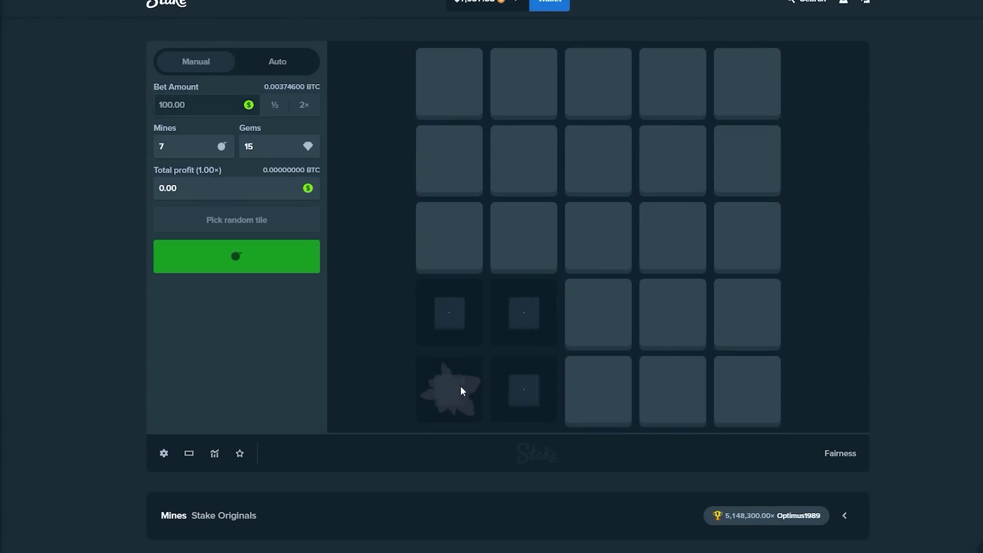
- Uncover four gems in the bottom rows and cash out at 4.09×
click(261, 189)
click(598, 312)
click(598, 389)
click(524, 312)
click(524, 389)
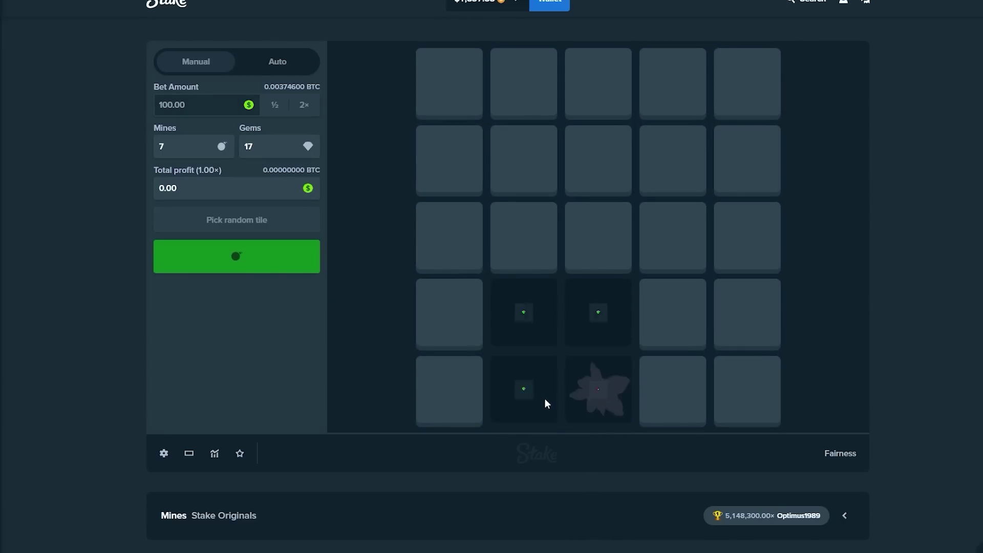
click(246, 185)
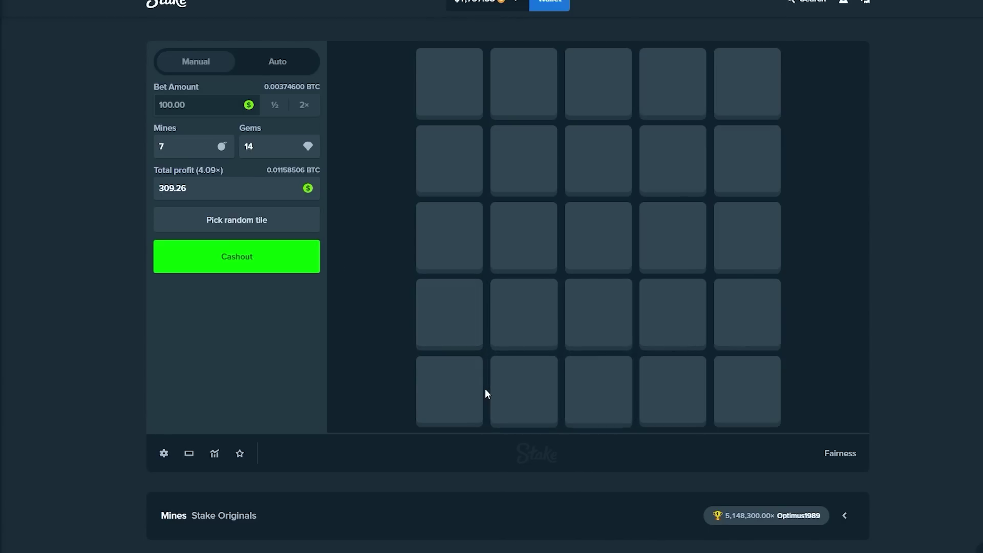
click(250, 255)
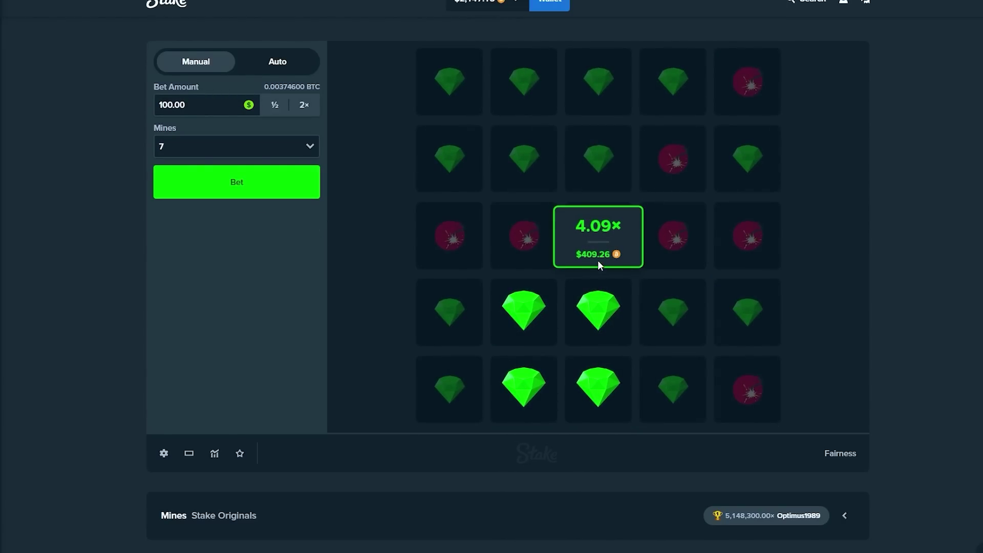
- Play a $100 round with three gems and cash out at 2.79×
click(248, 188)
click(522, 382)
click(522, 309)
click(593, 311)
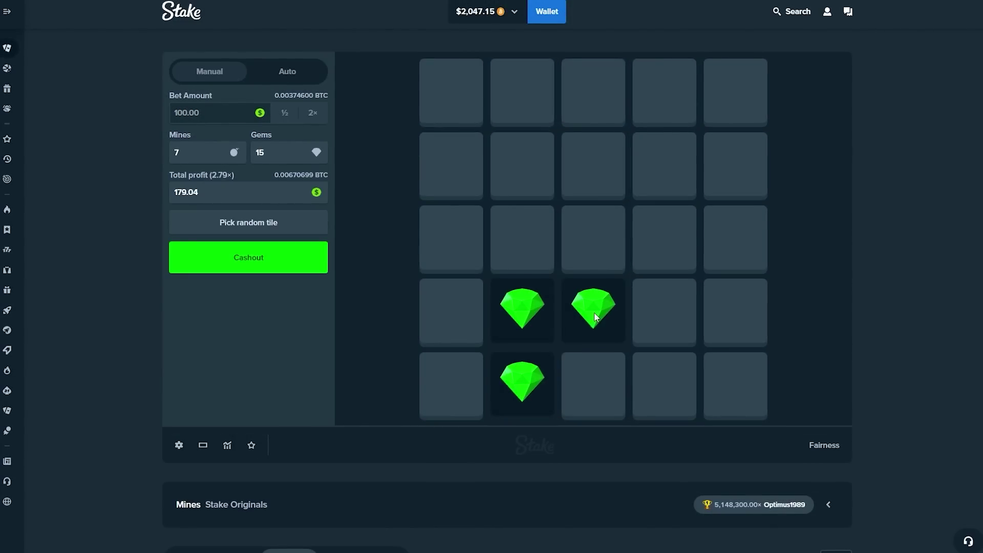
click(289, 254)
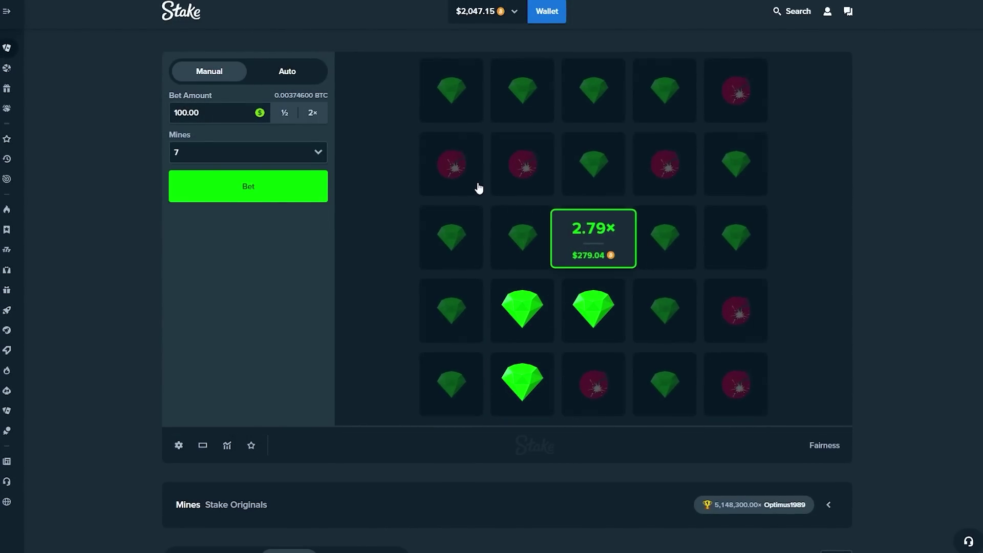
- Play another $100 round with three middle-row gems, cashing out at 2.79×
click(248, 190)
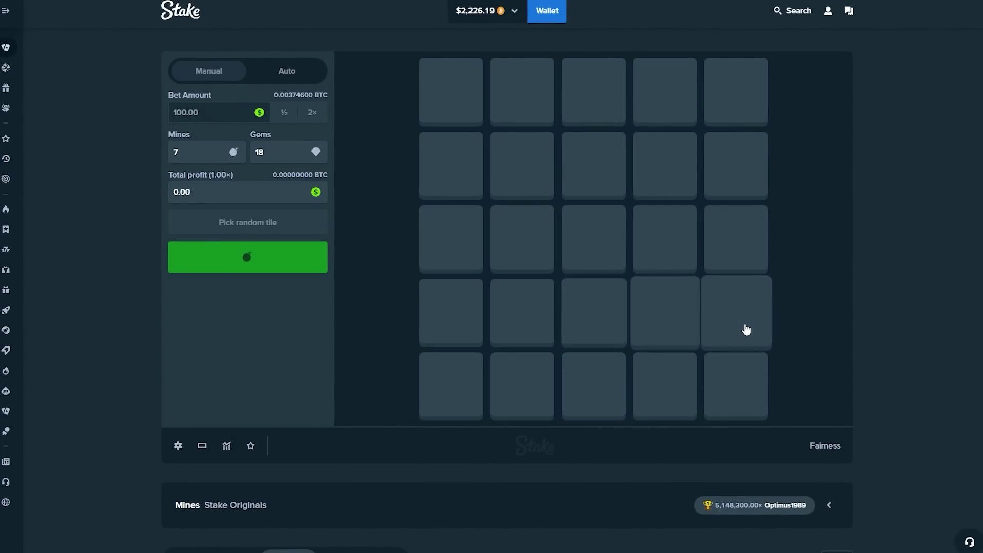
click(266, 192)
click(527, 237)
click(593, 238)
click(668, 241)
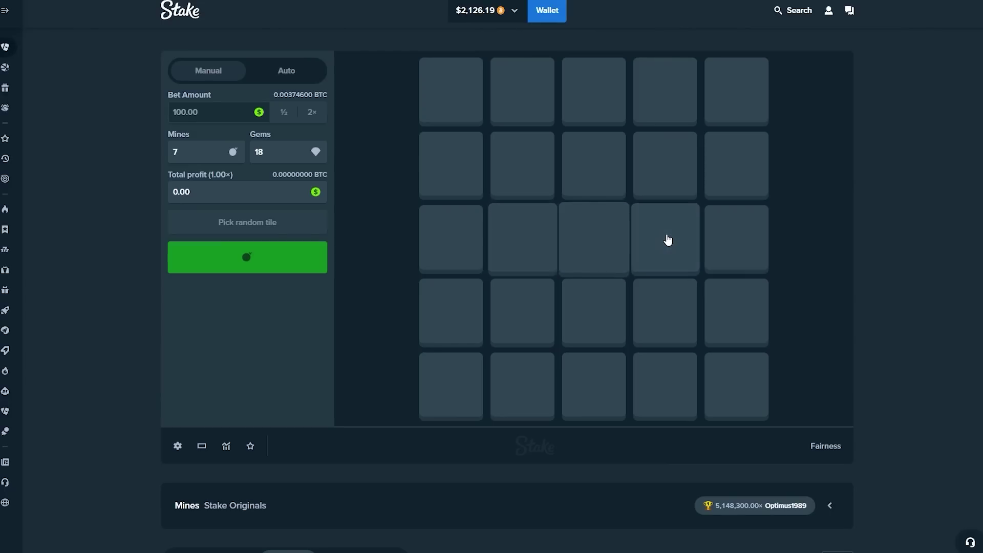
click(259, 253)
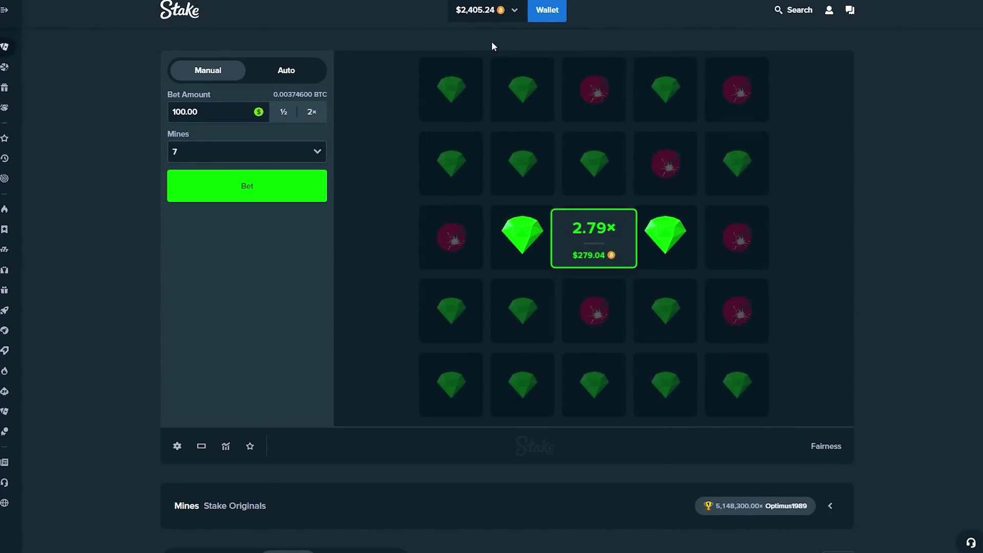
- Switch to 6 mines and cash out three gems at 2.35× for $234.98
click(184, 152)
click(202, 230)
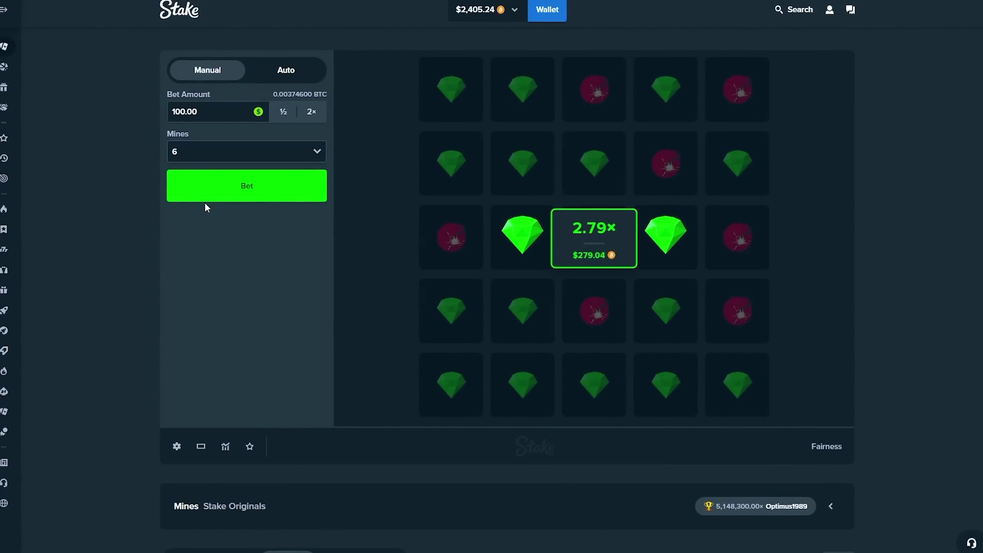
click(204, 198)
click(534, 388)
click(522, 311)
click(577, 314)
click(246, 257)
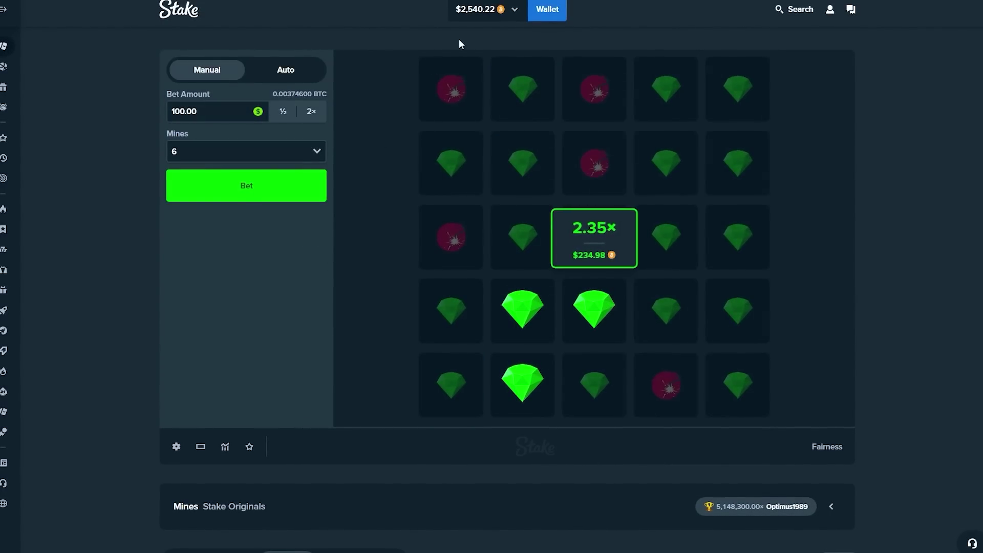
- Replace the bet amount with 1000.00 for the single-mine round
drag(235, 111, 174, 119)
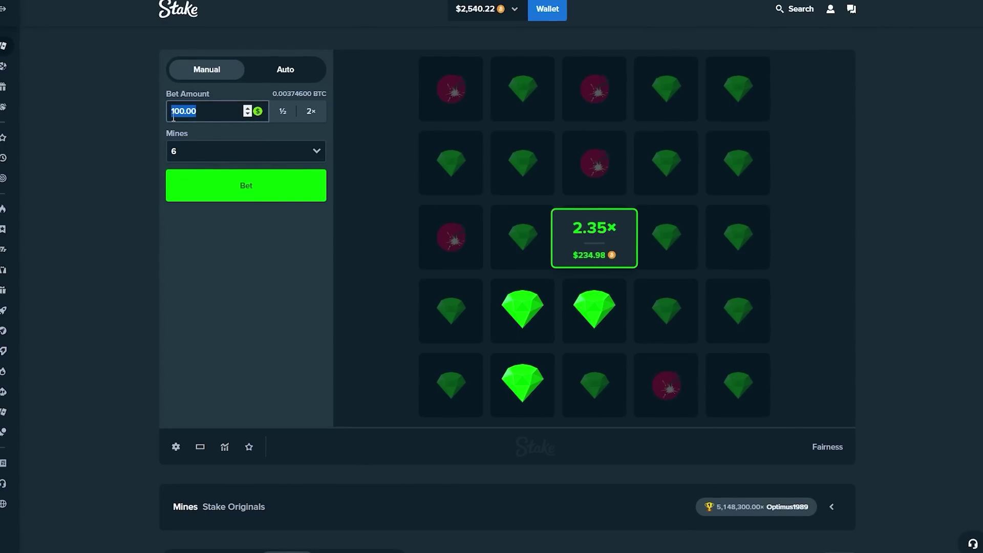
text(1000)
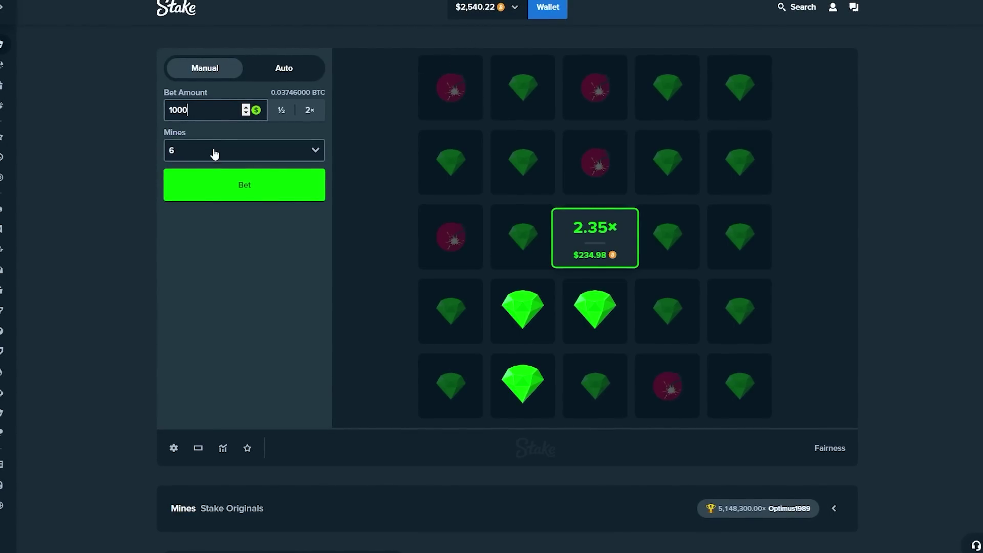
click(132, 149)
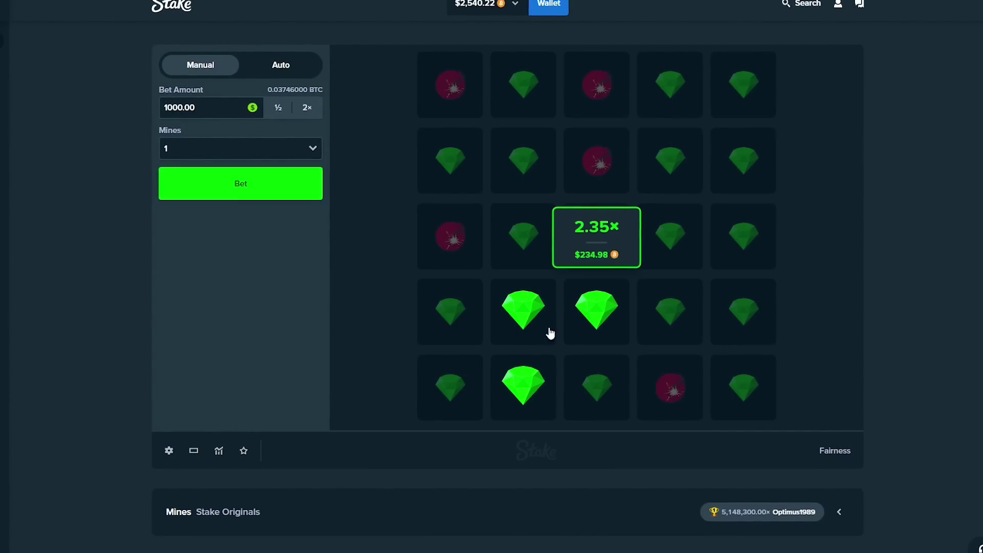
- Place the $1,000 one-mine bet and uncover five gems, starting at the centre tile
click(281, 190)
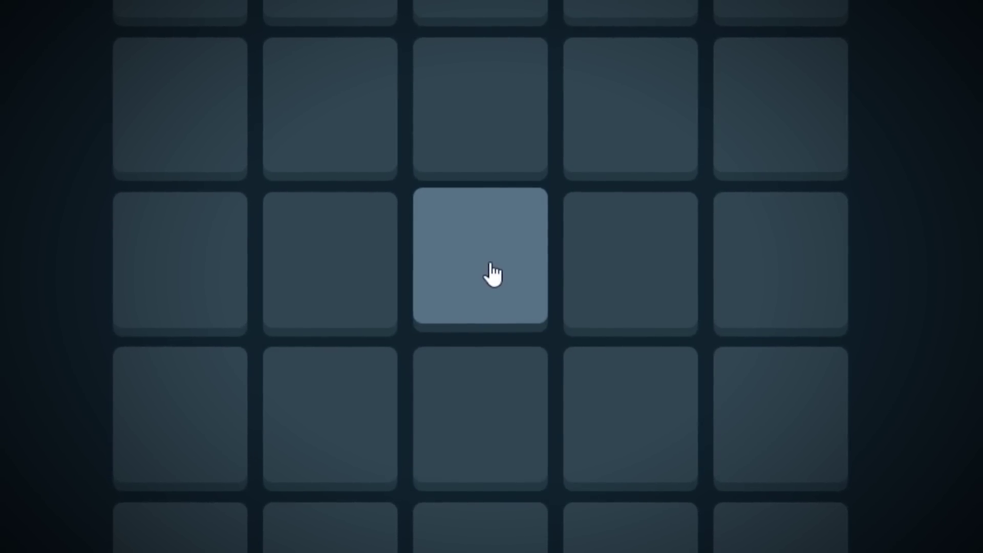
click(491, 263)
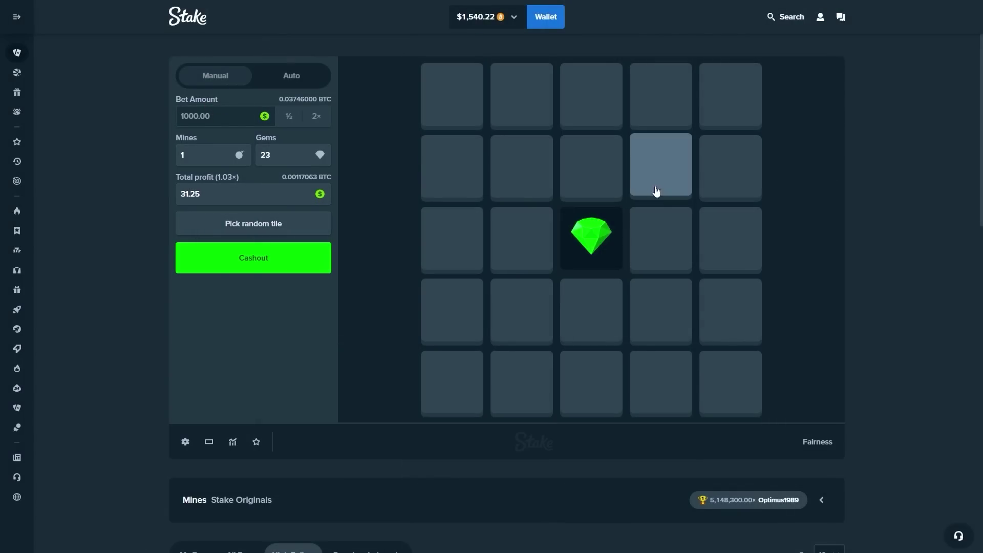
click(592, 174)
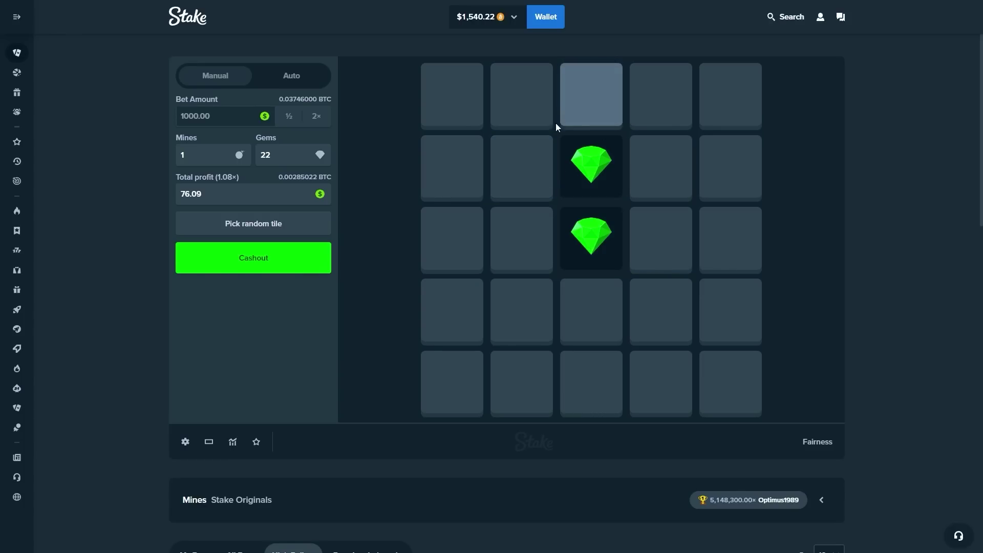
click(536, 161)
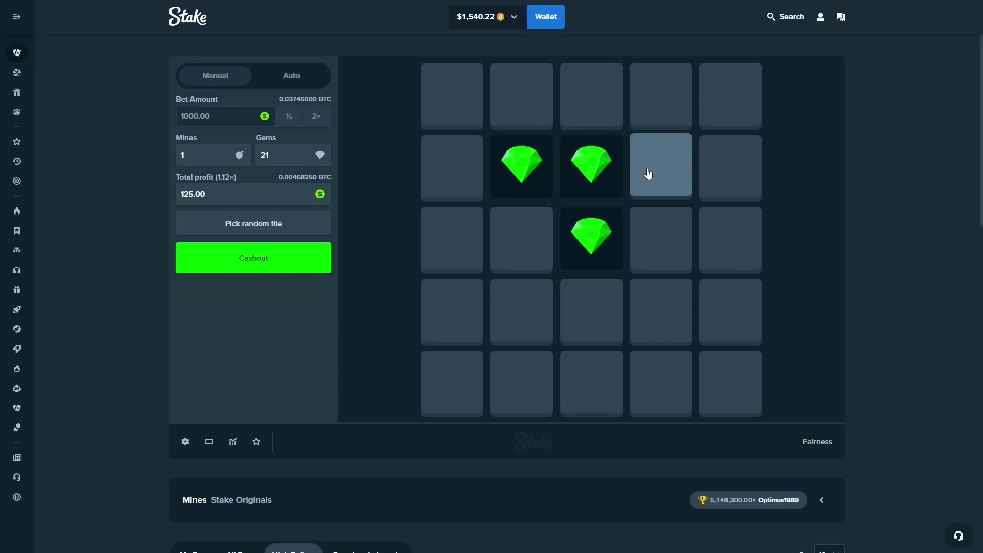
click(679, 182)
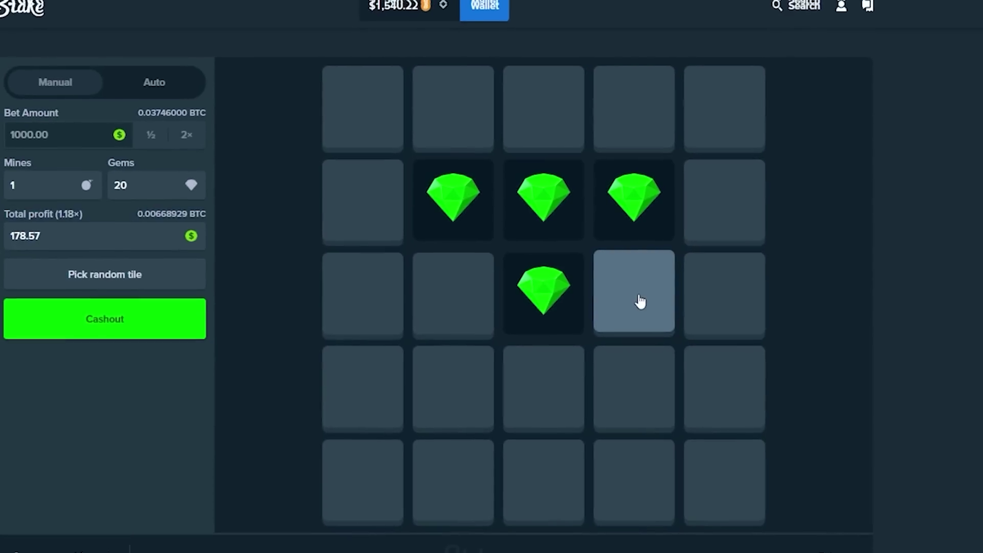
click(665, 245)
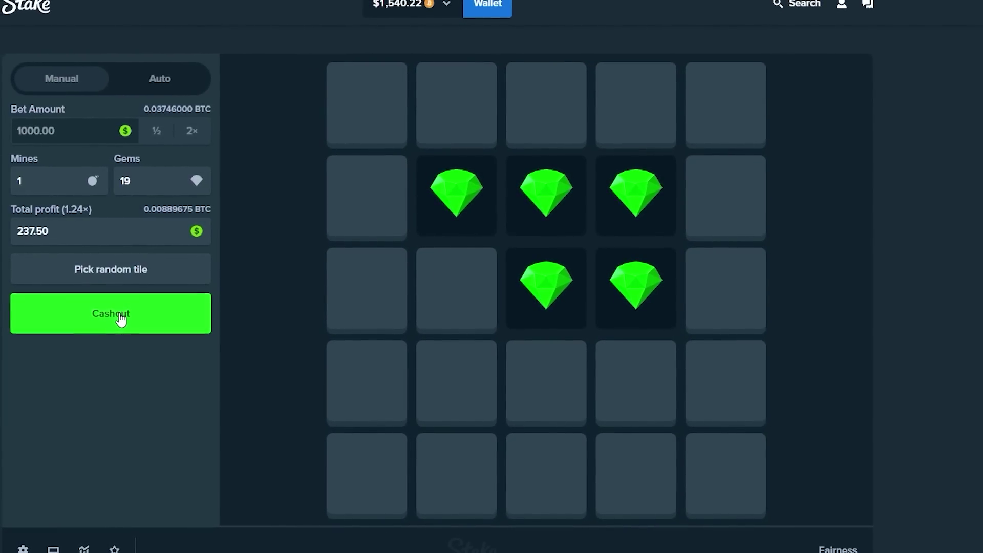
- Cash out at 1.24× for $1,237.50 and withdraw the full $2,782.54 balance
click(121, 317)
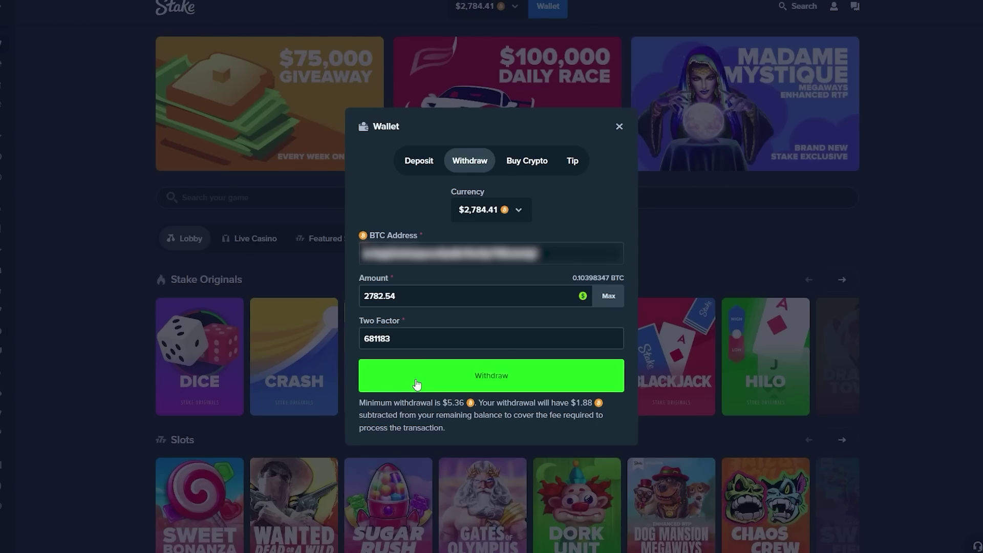
click(416, 383)
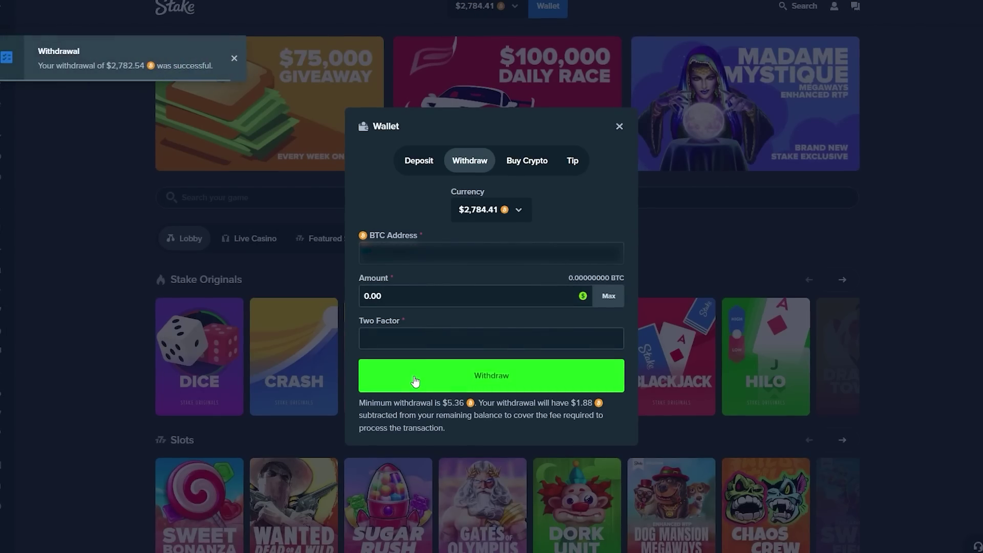
click(237, 155)
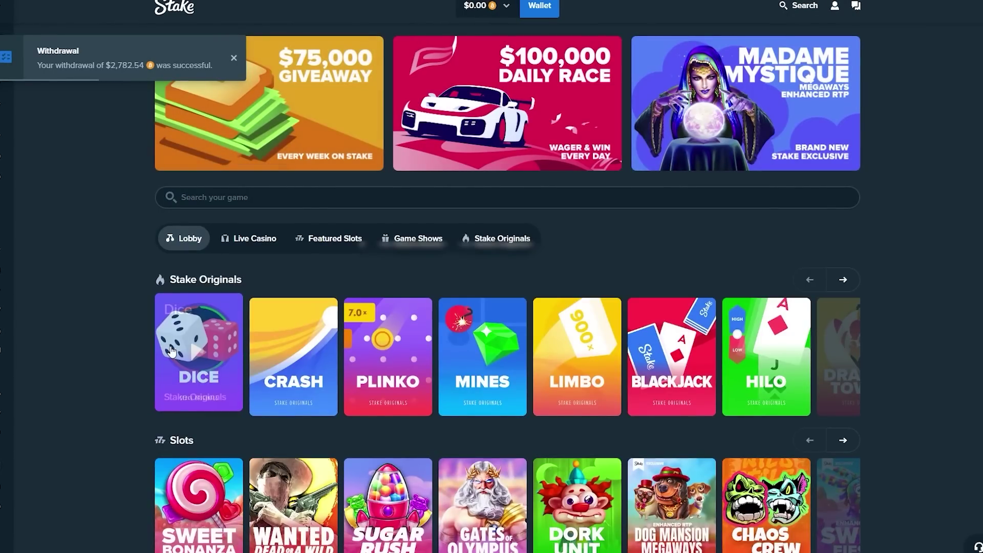